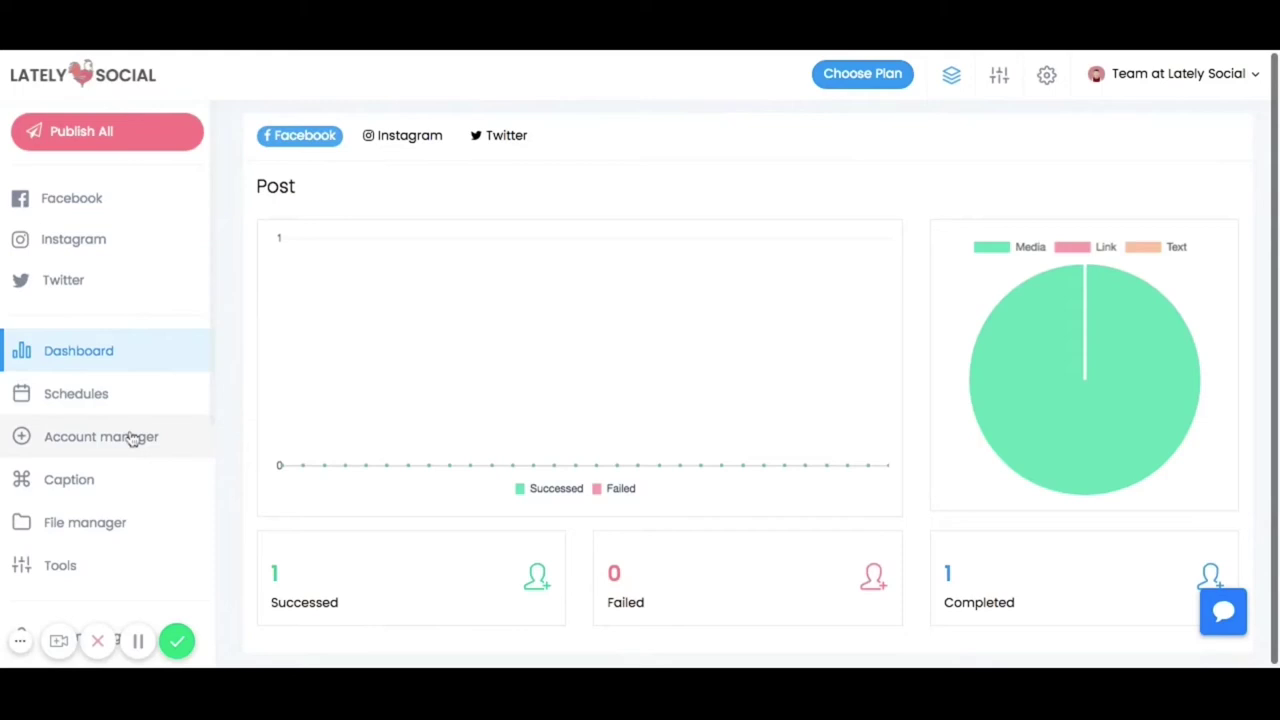
click(101, 436)
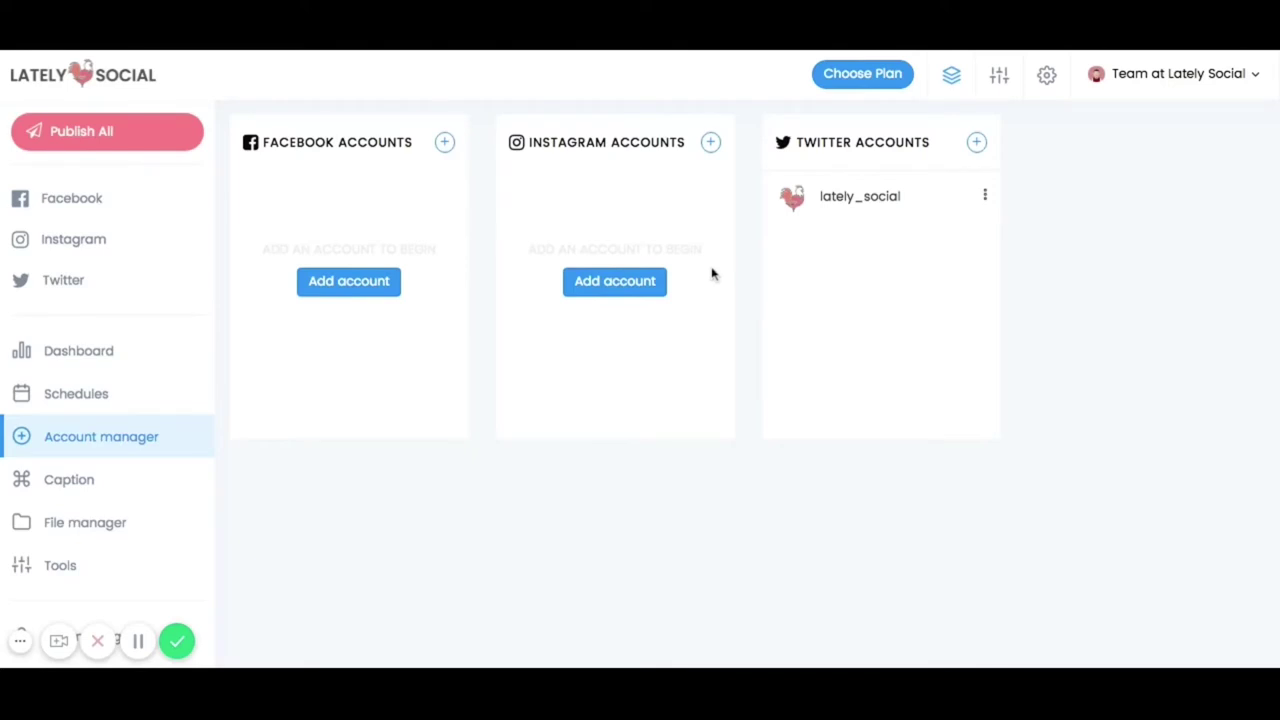
Step: Connect an Instagram account by logging in with its username, password and security code
click(625, 285)
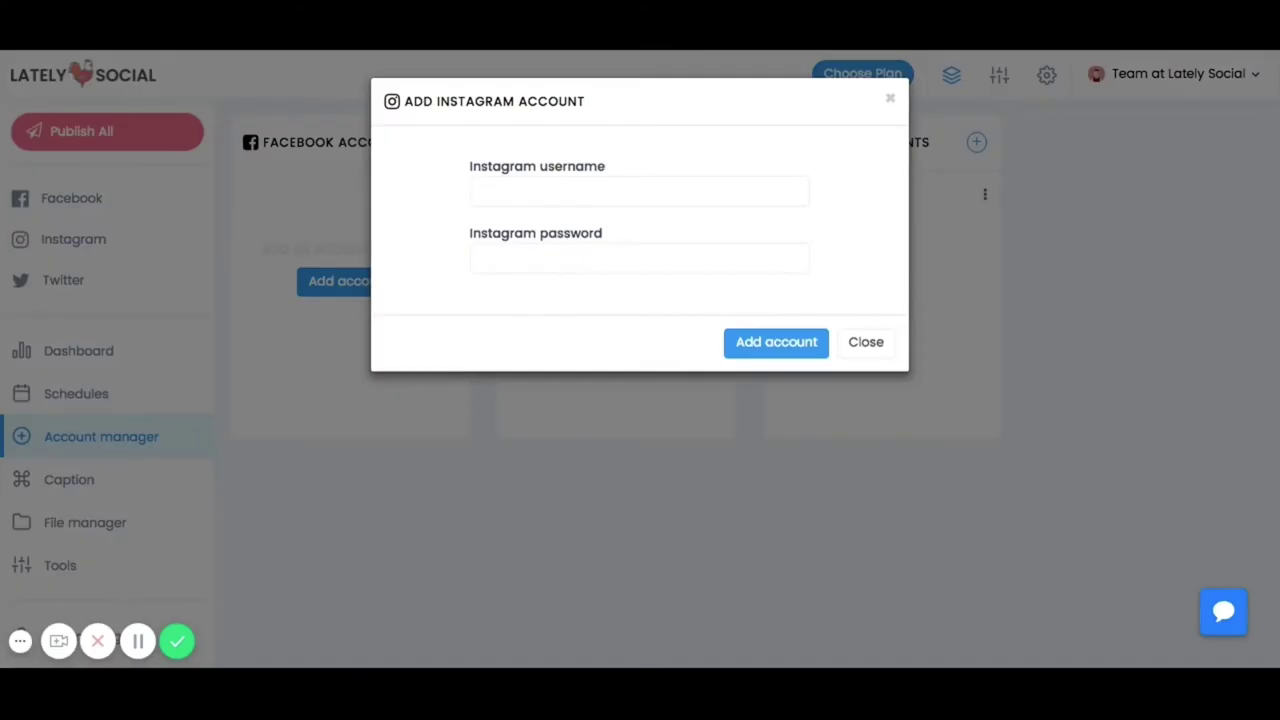
text(latelysocialapp)
click(482, 258)
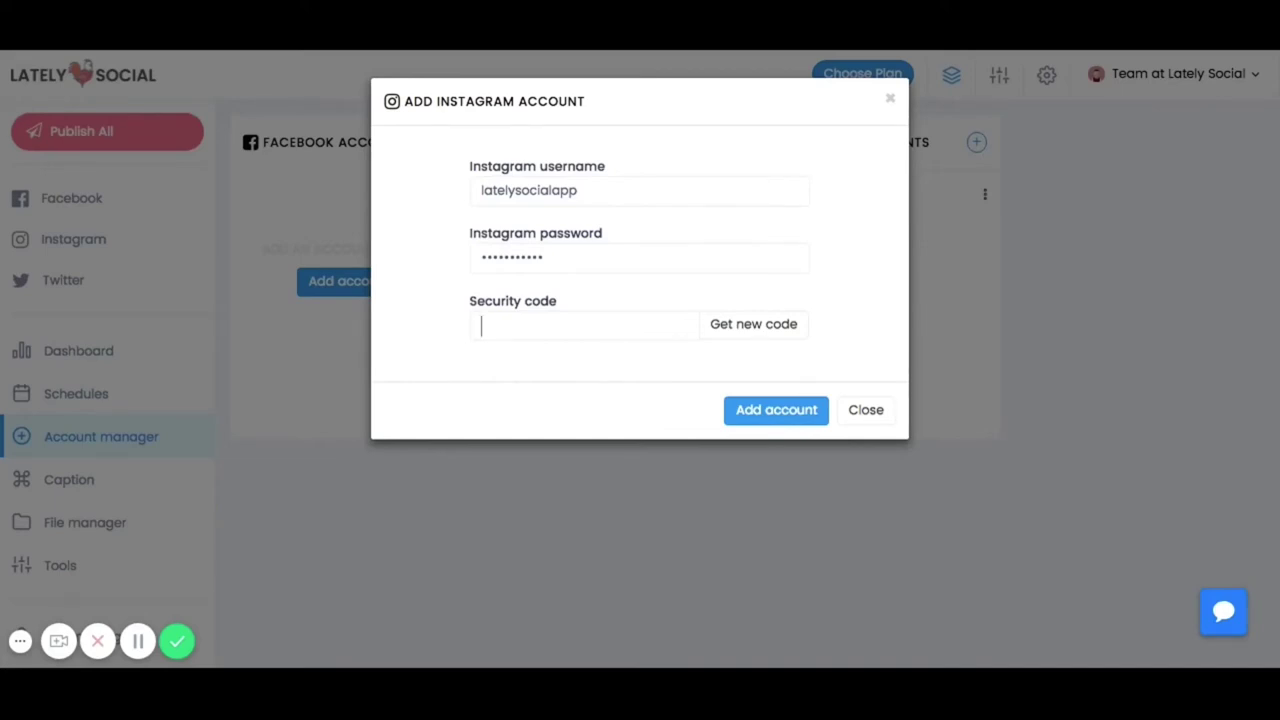
click(753, 421)
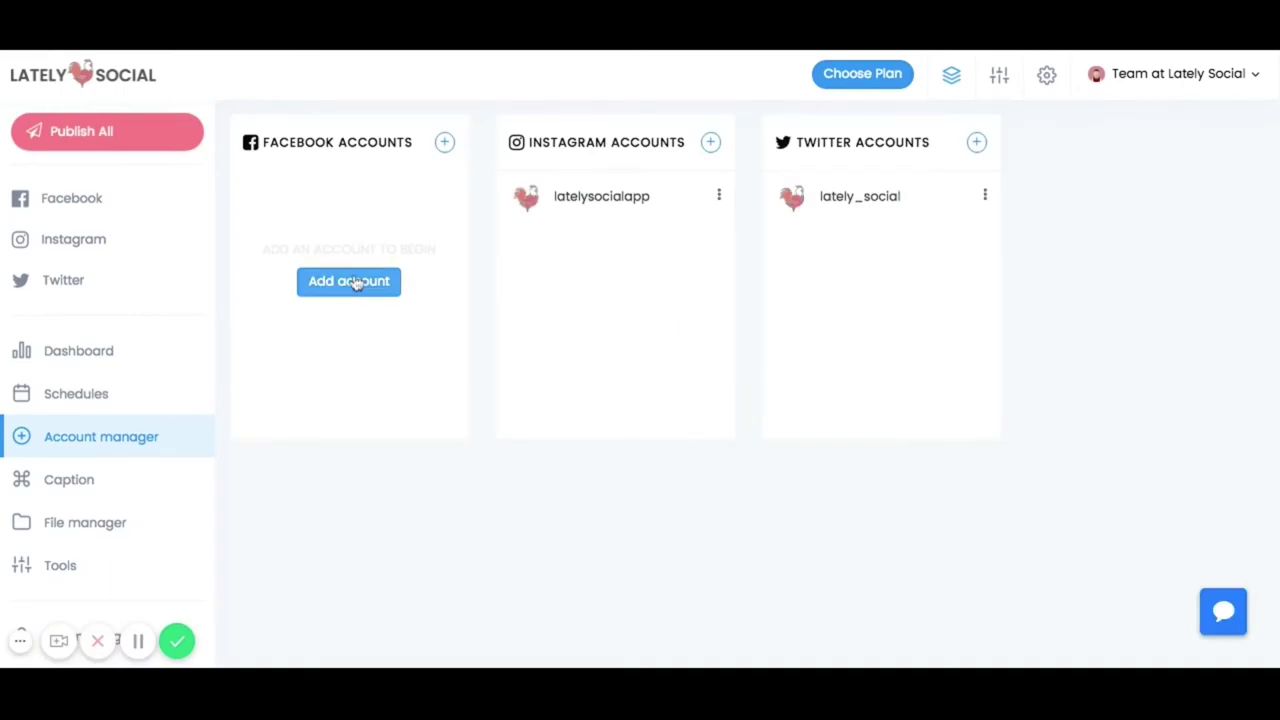
click(356, 283)
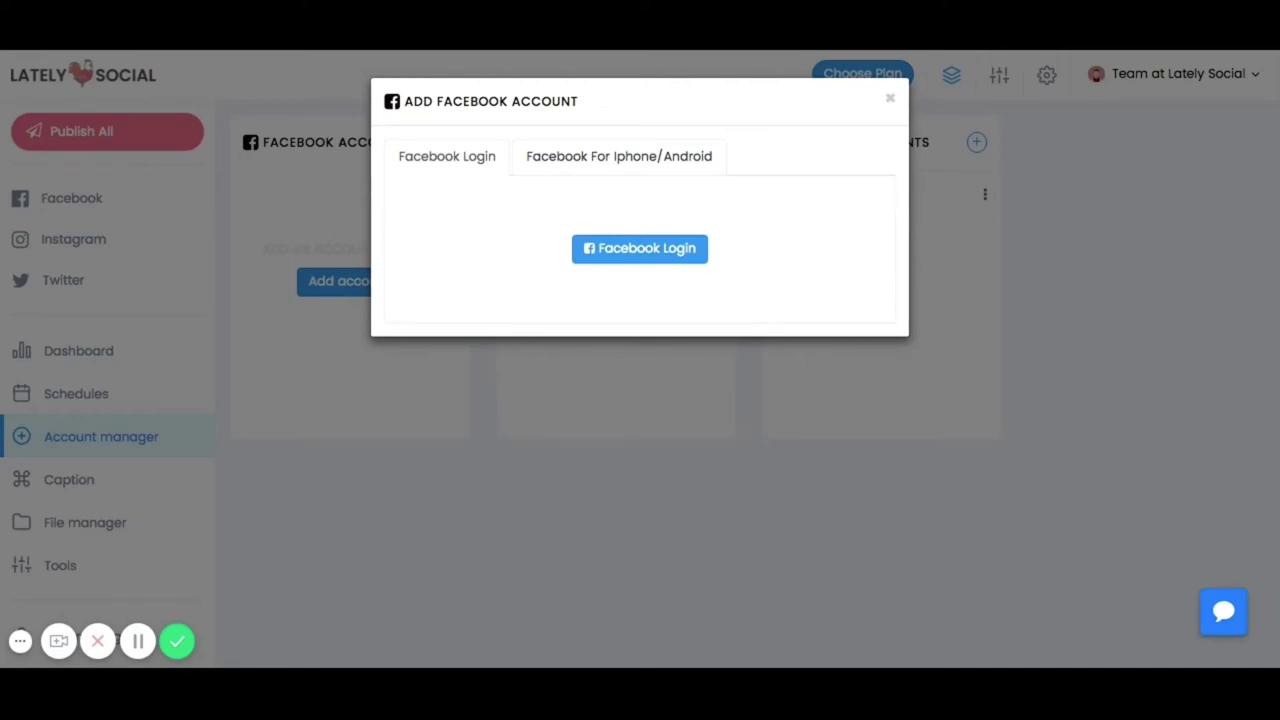
click(560, 169)
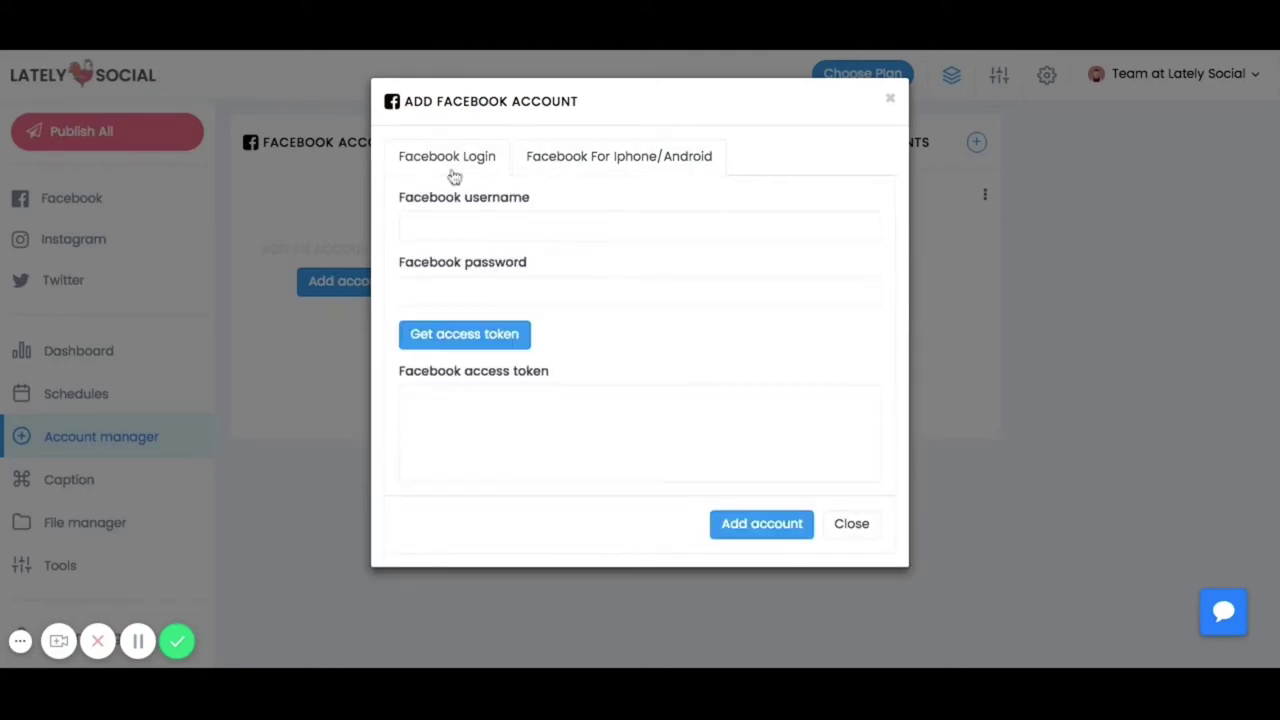
click(453, 172)
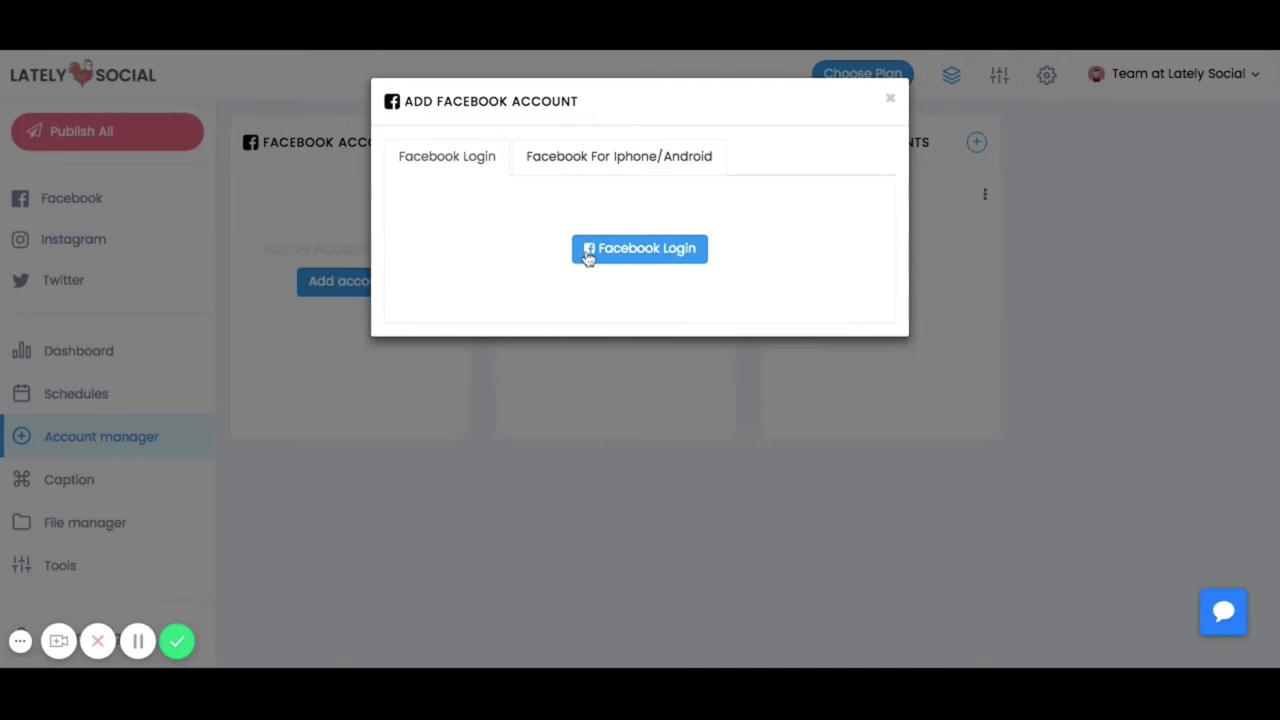
click(561, 172)
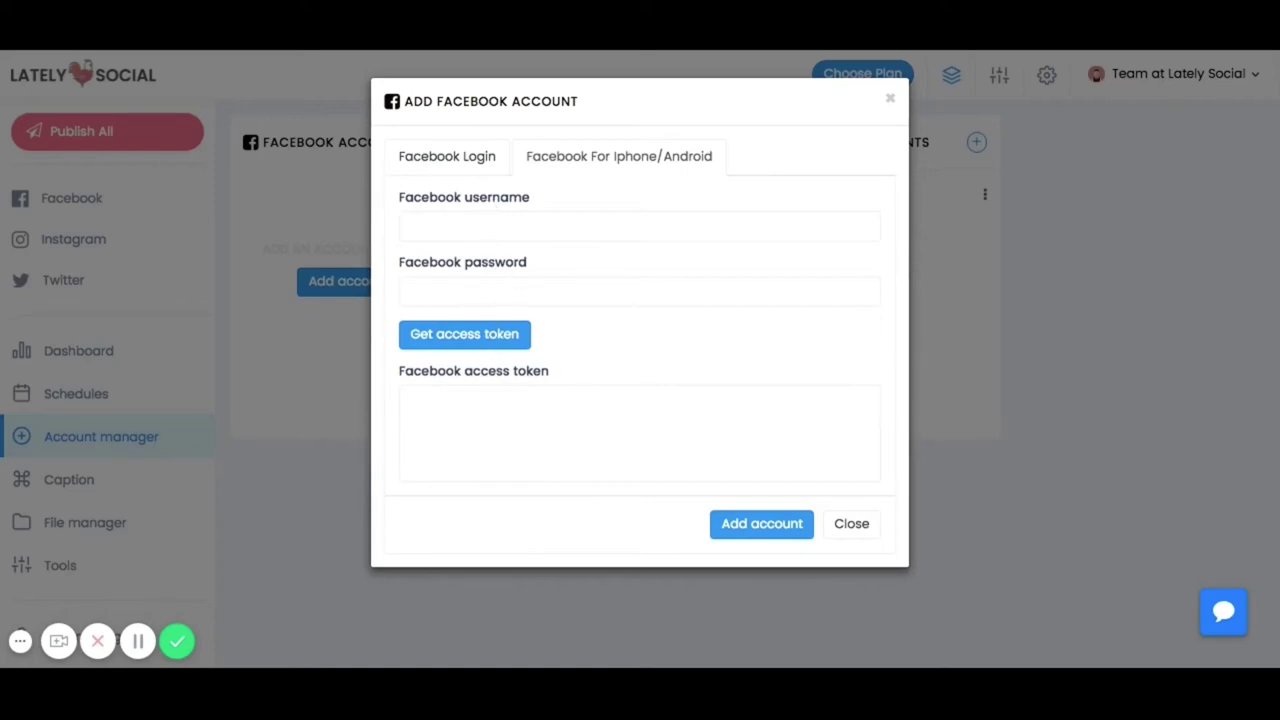
click(576, 422)
key(Escape)
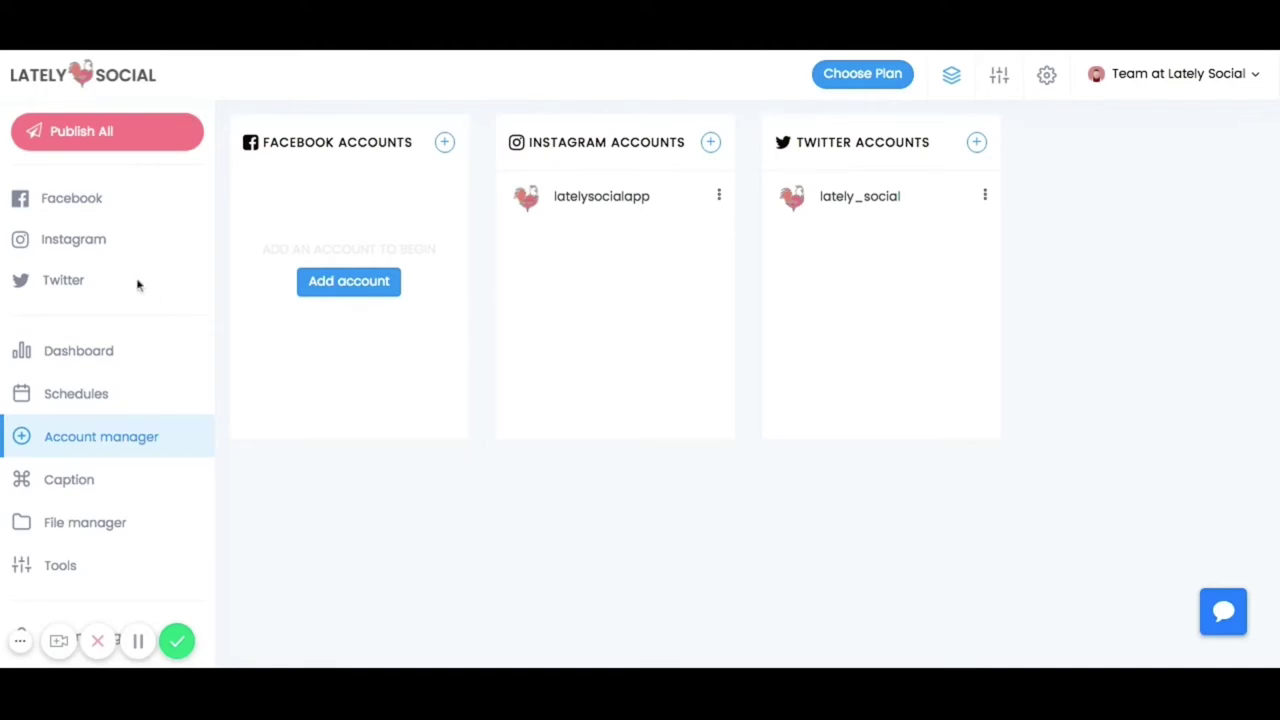
Step: Open a new Instagram post from the sidebar's Instagram section
click(86, 249)
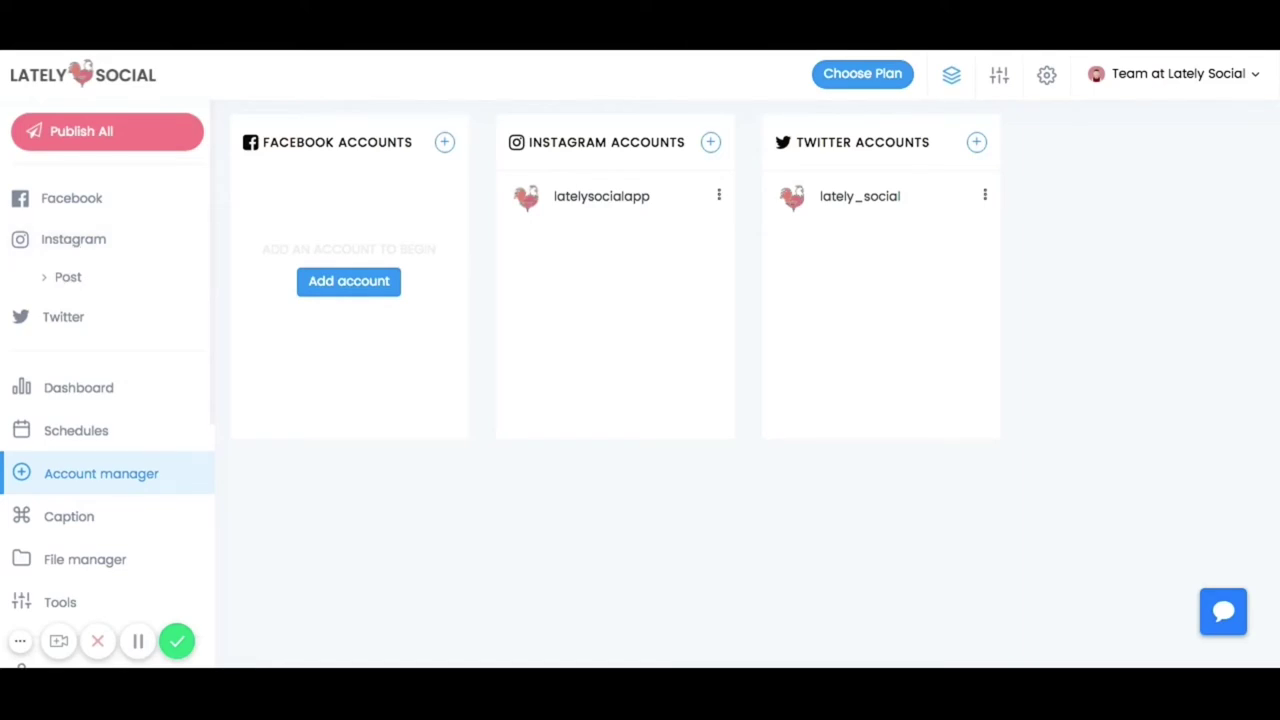
click(68, 277)
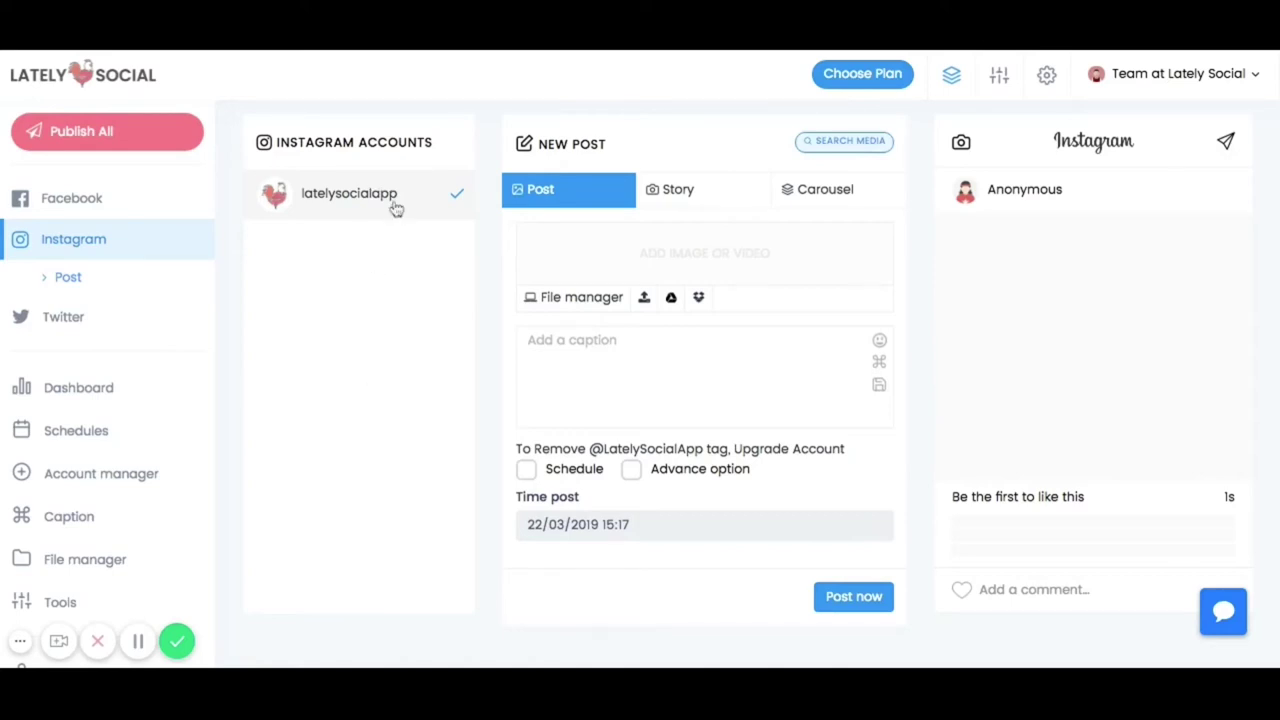
Step: Attach the fourth file-manager image, the colourful photo-grid screenshot, to the post
click(598, 305)
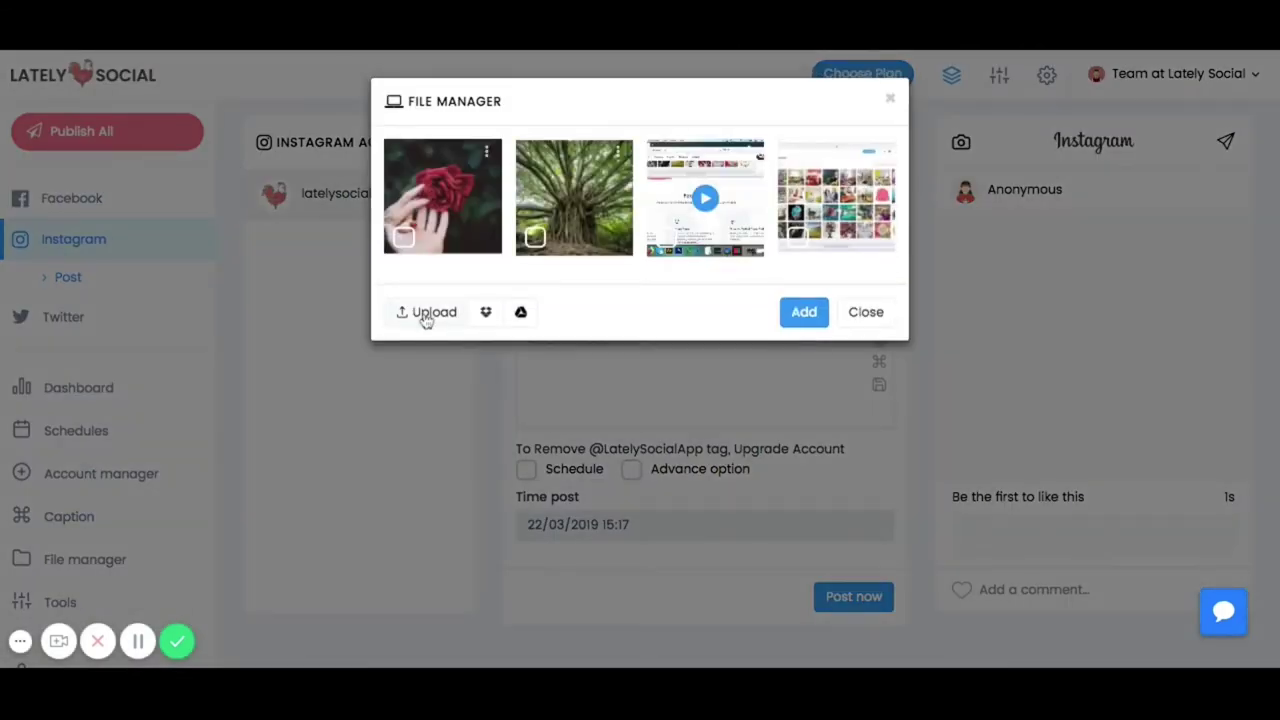
click(428, 313)
click(798, 240)
click(806, 312)
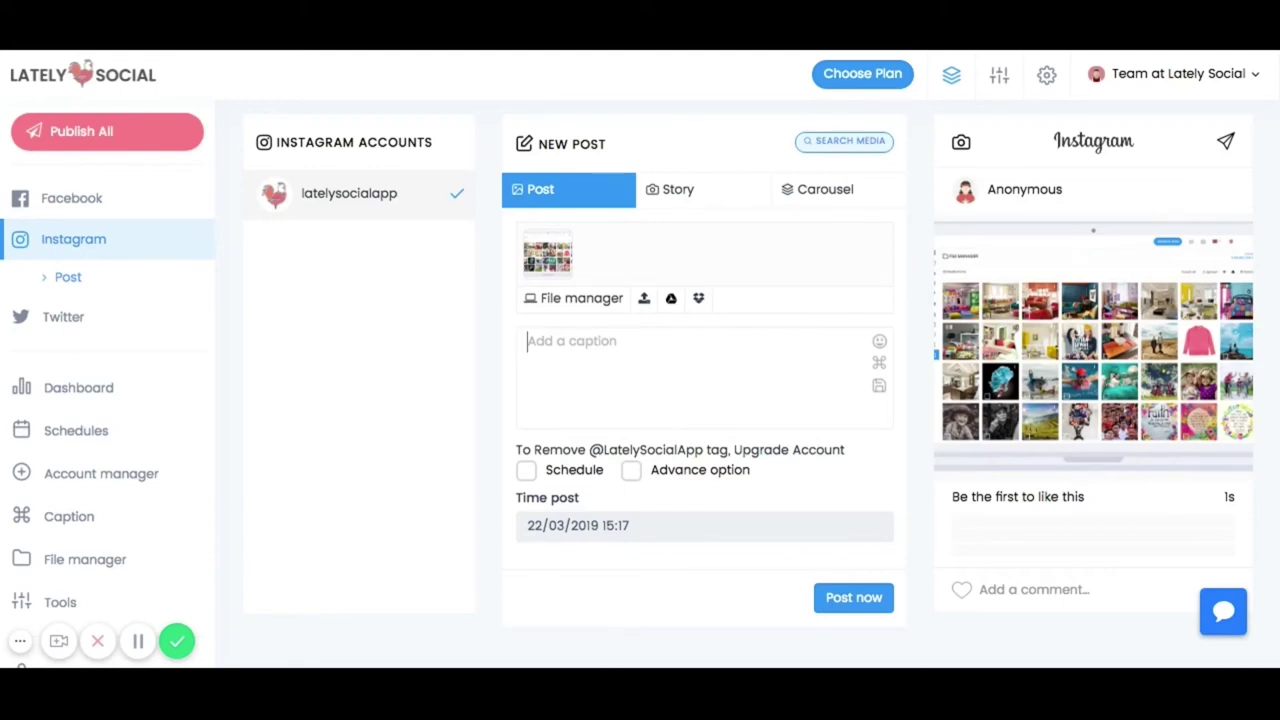
Step: Write the caption 'Add a caption' followed by the sunglasses emoji 😎
text(Add a capt)
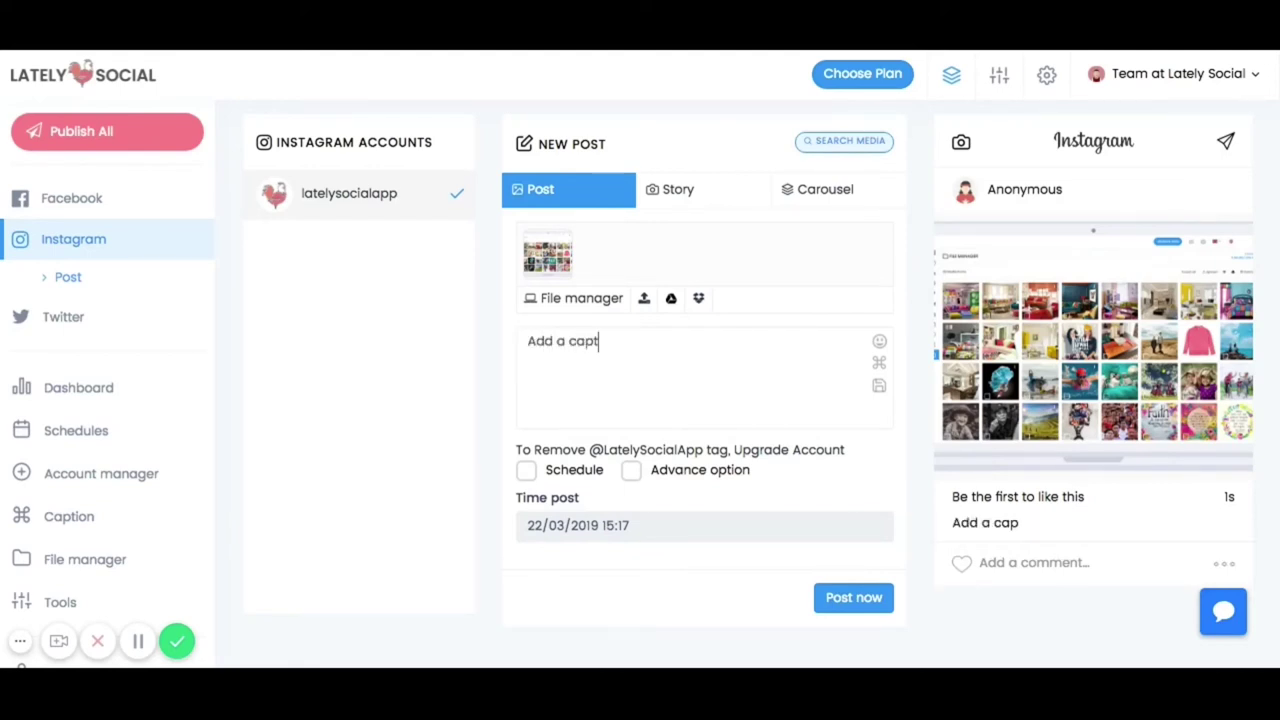
text(ion)
click(880, 343)
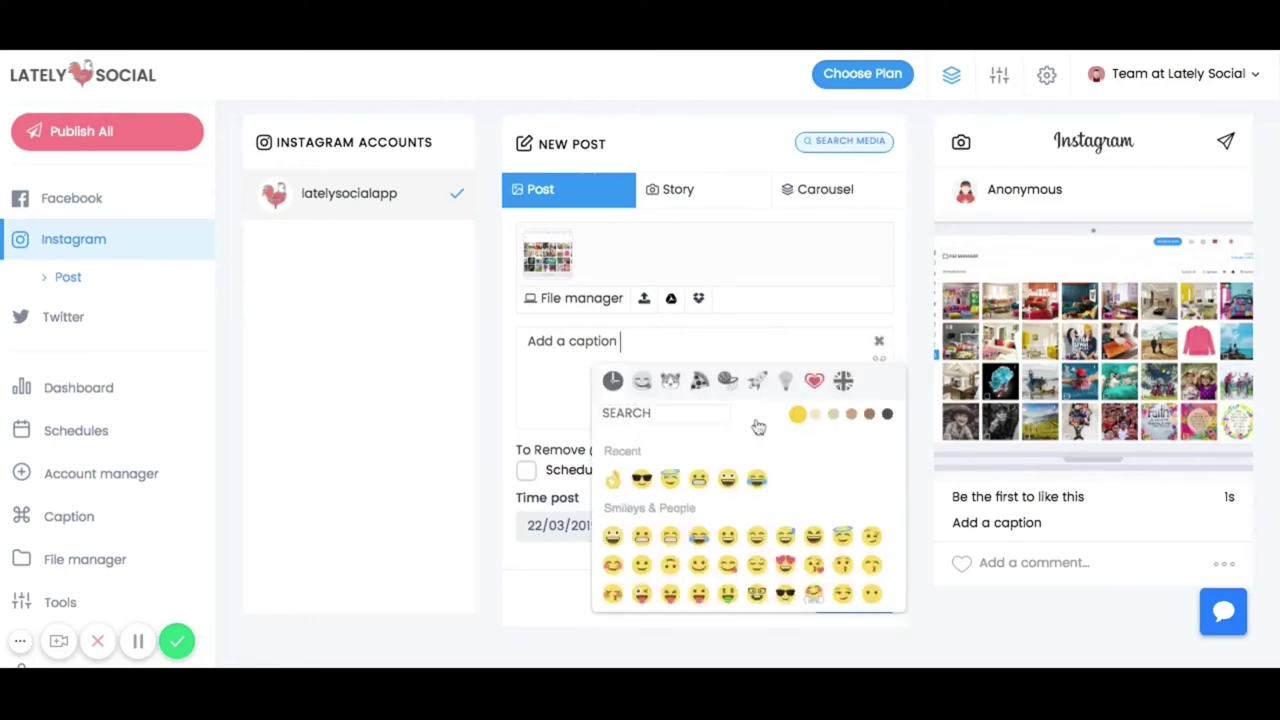
click(641, 479)
click(879, 341)
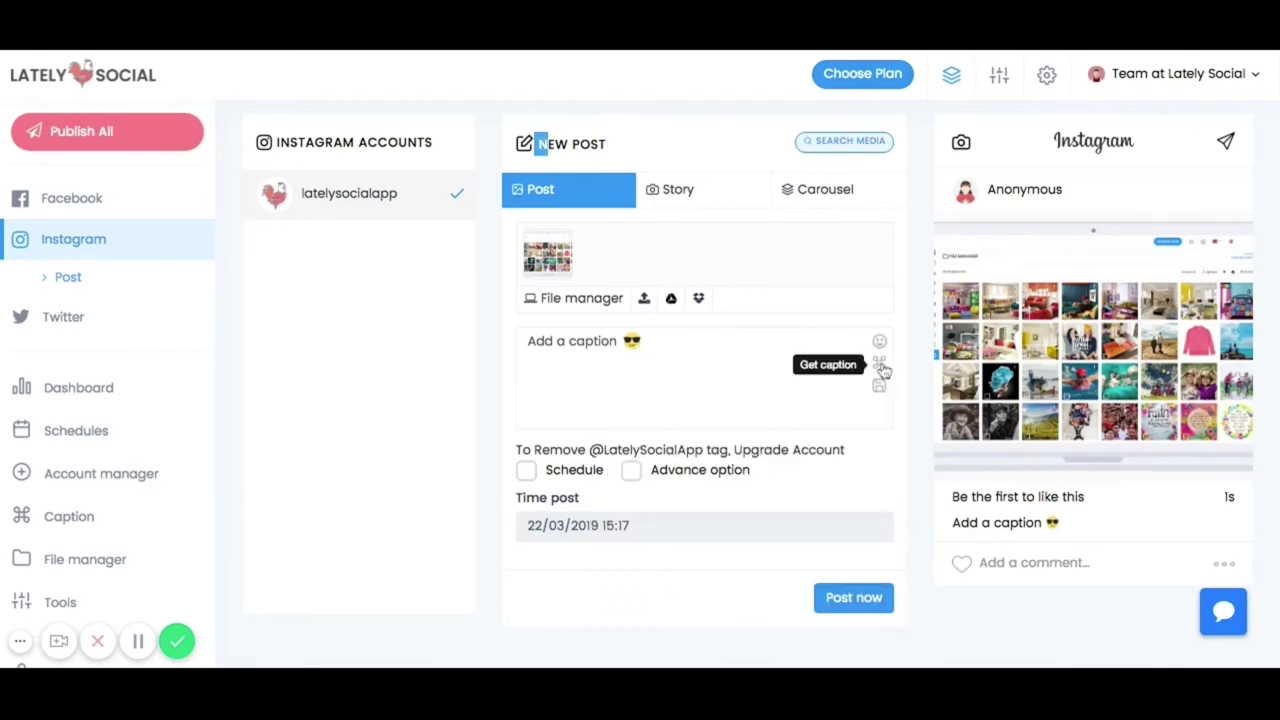
click(703, 352)
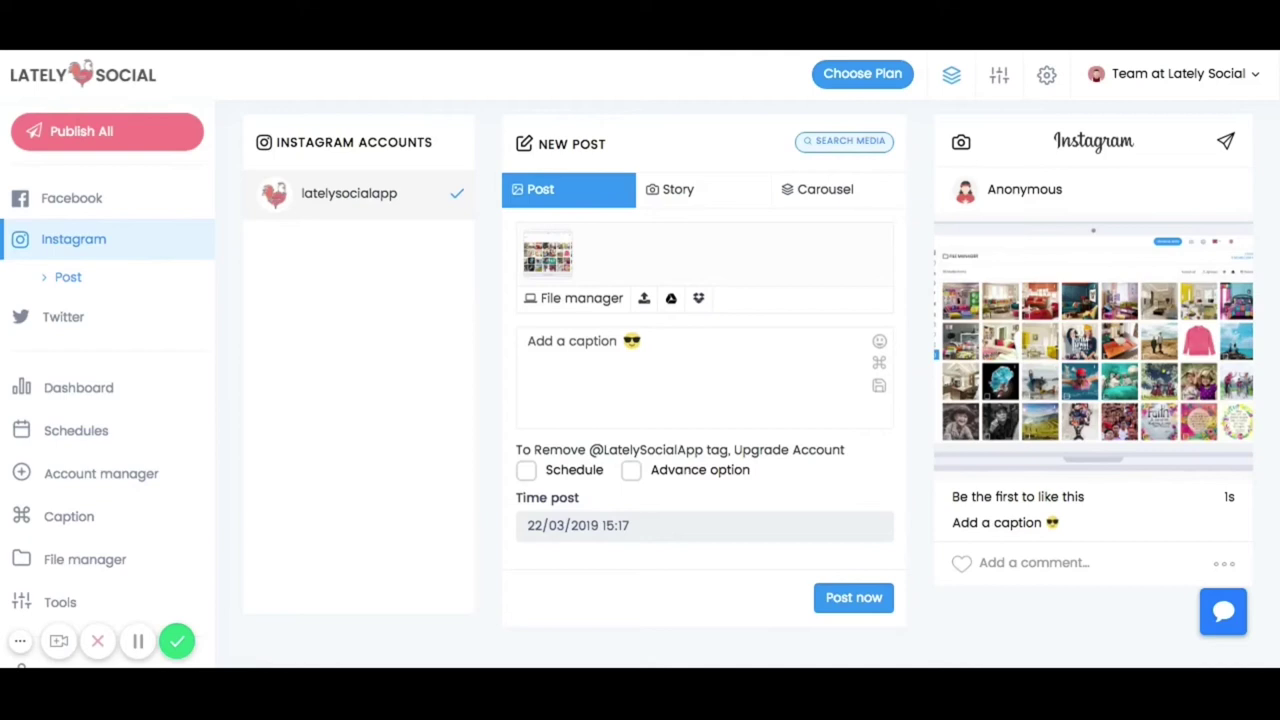
triple_click(694, 362)
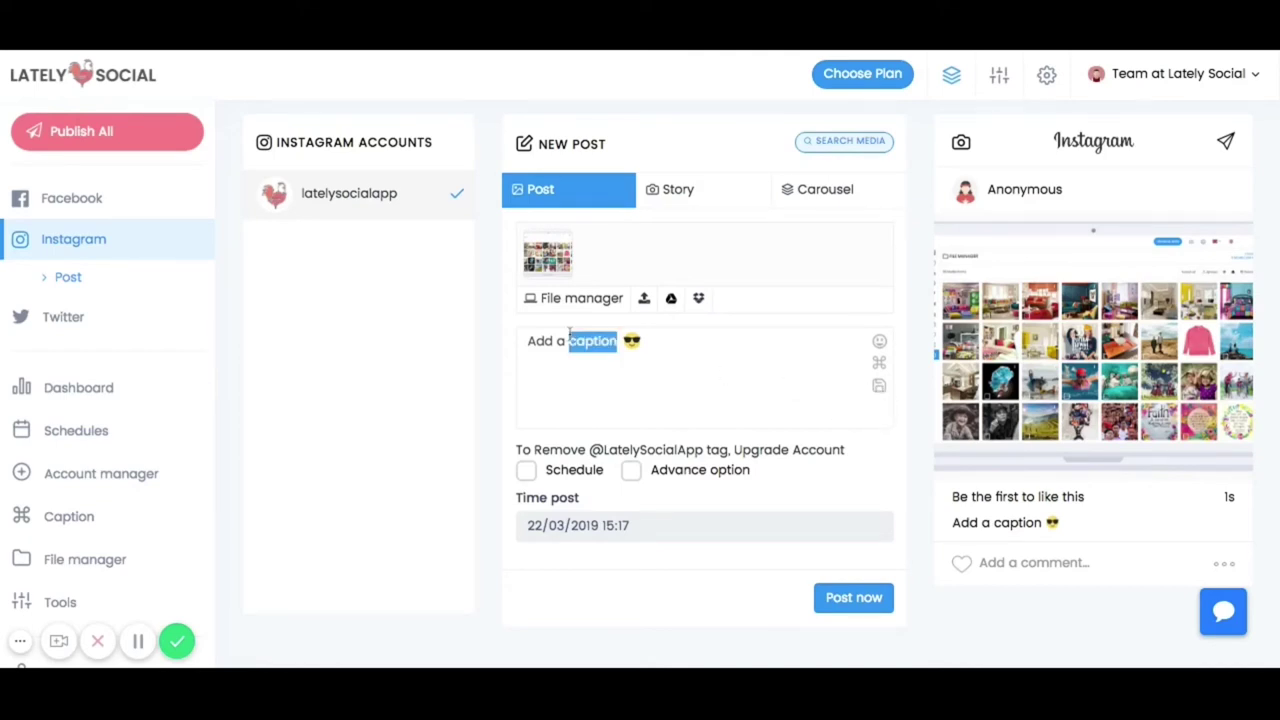
click(714, 377)
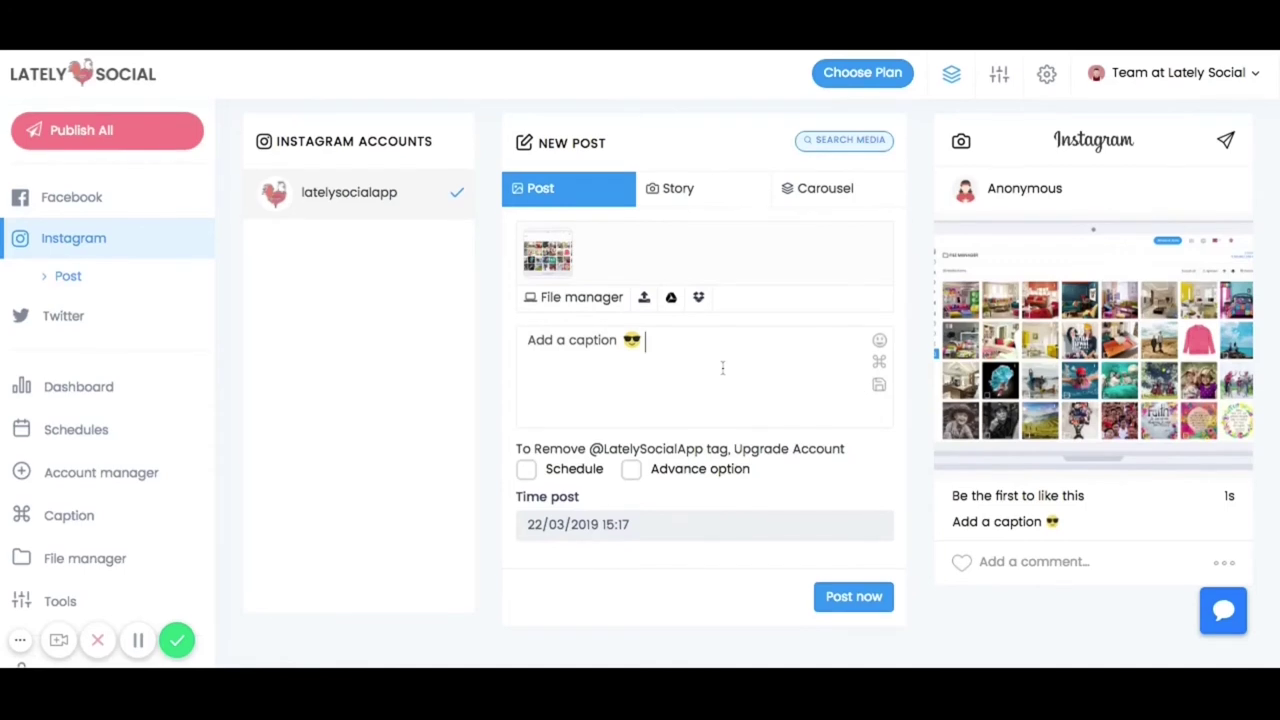
Step: Enable the advanced options and set the post location to Orlando, Florida
click(631, 470)
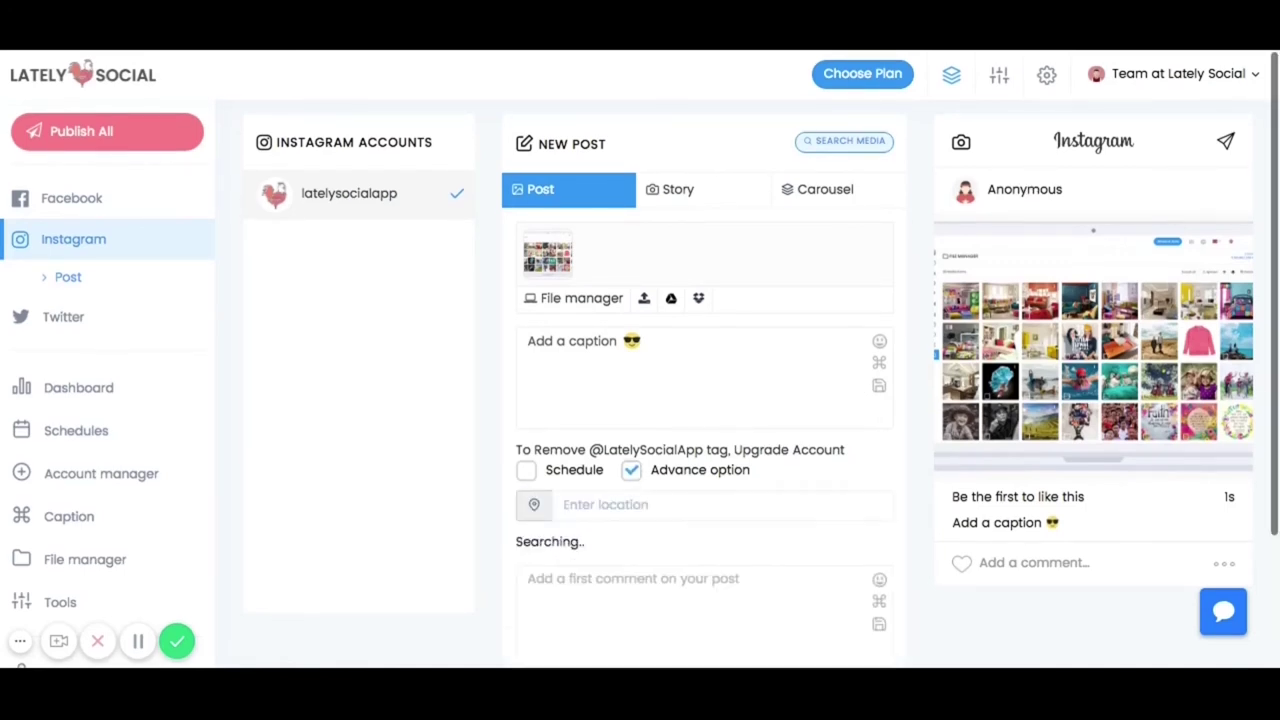
scroll(503, 469, down, 3)
click(619, 346)
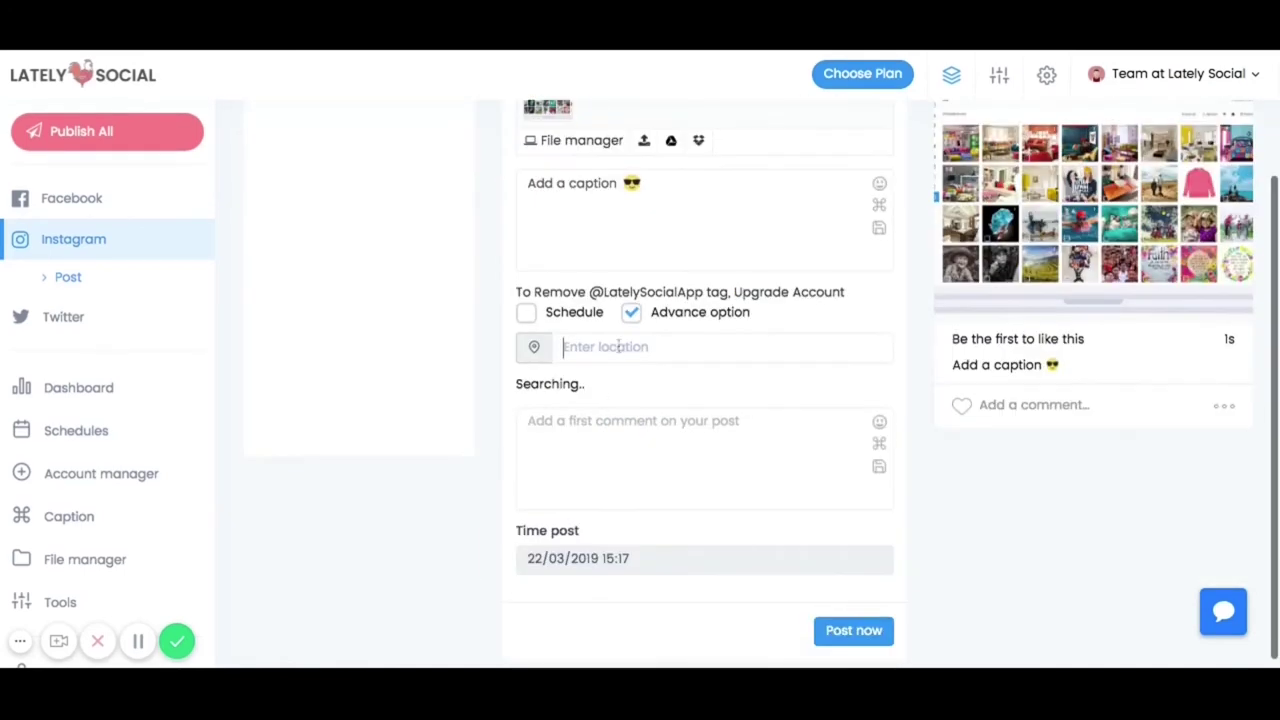
text(Orlando, Florida)
Step: Add #latelysocialapp as the post's first comment
click(671, 443)
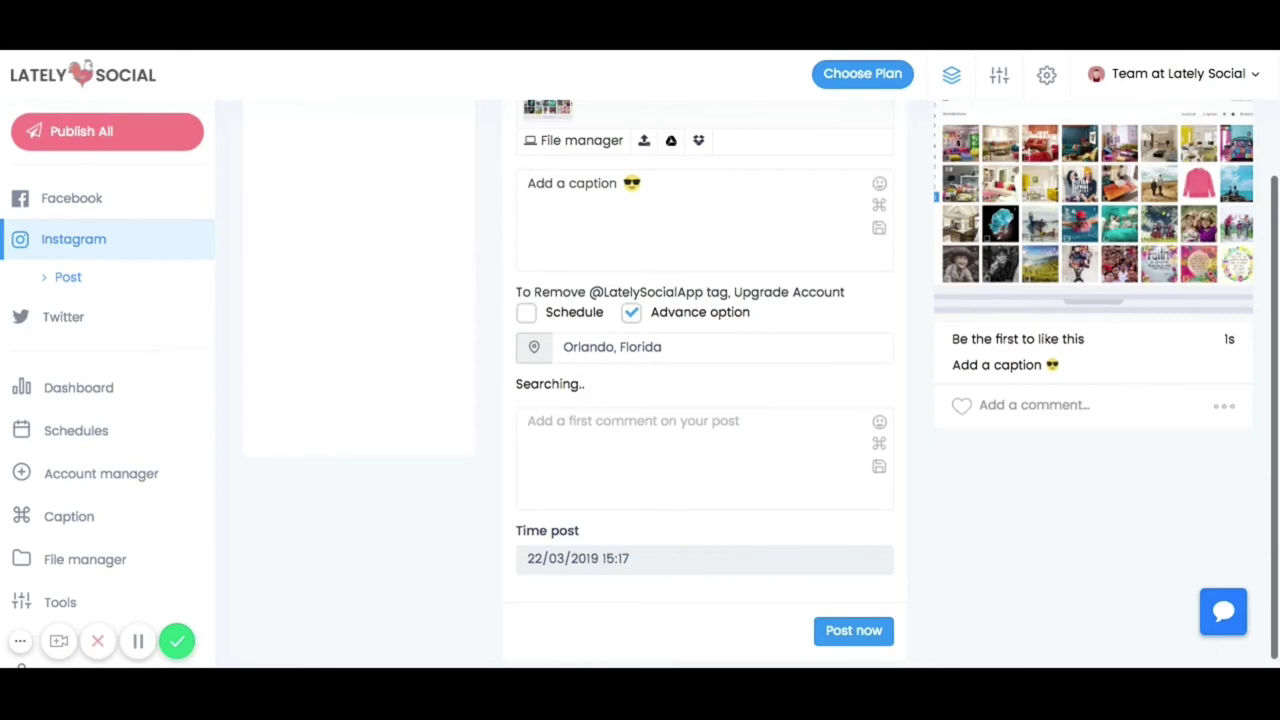
text(#latelysocialapp)
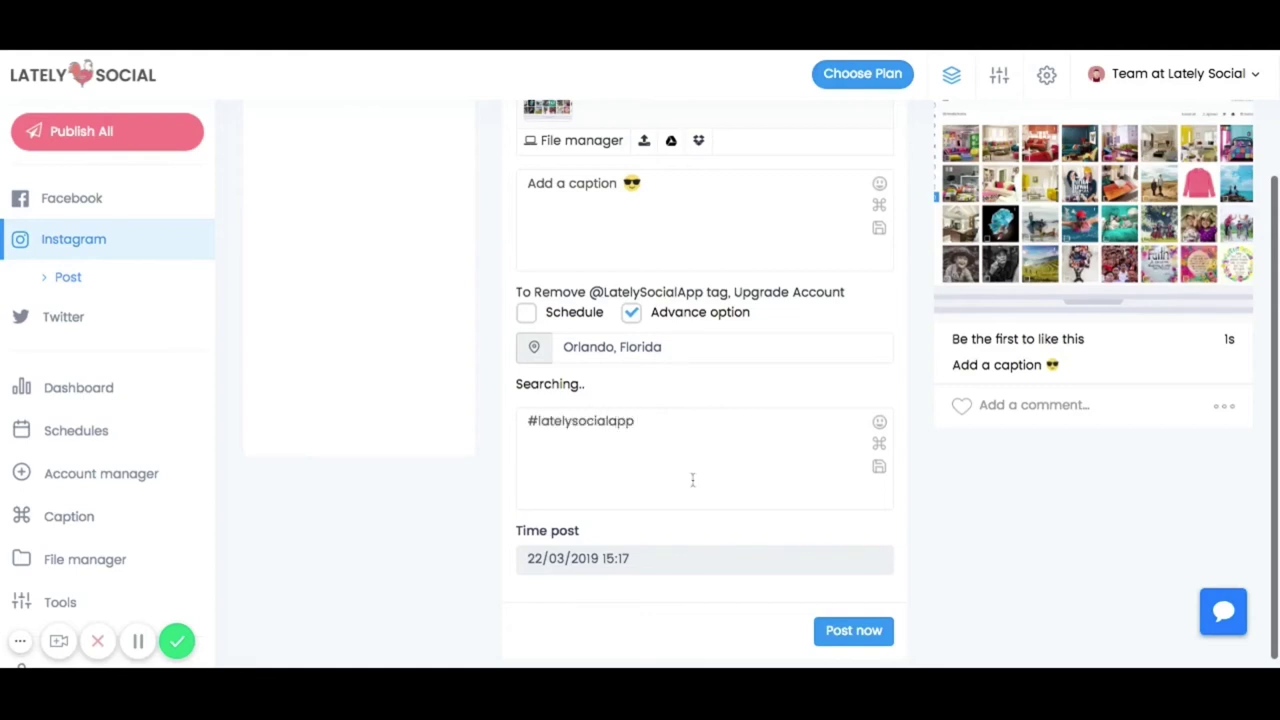
click(695, 440)
Step: Schedule the post for Saturday 23/03/2019 at 15:00
click(527, 313)
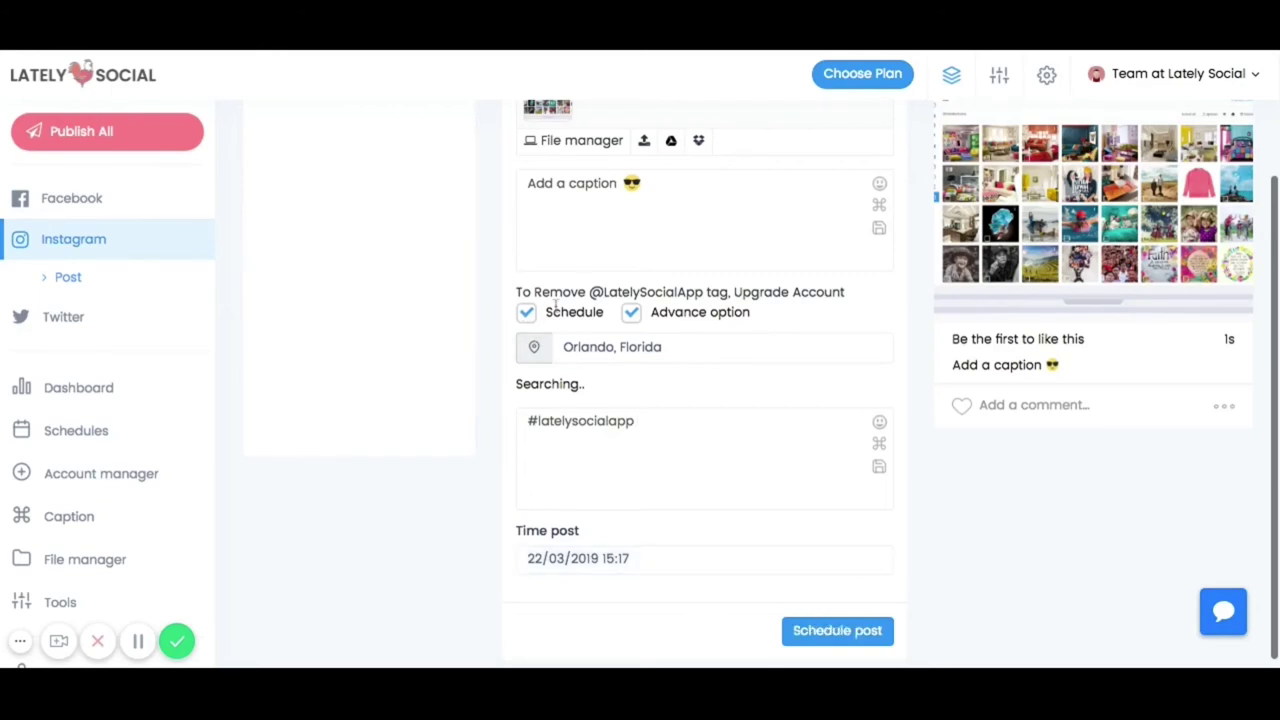
scroll(512, 534, down, 1)
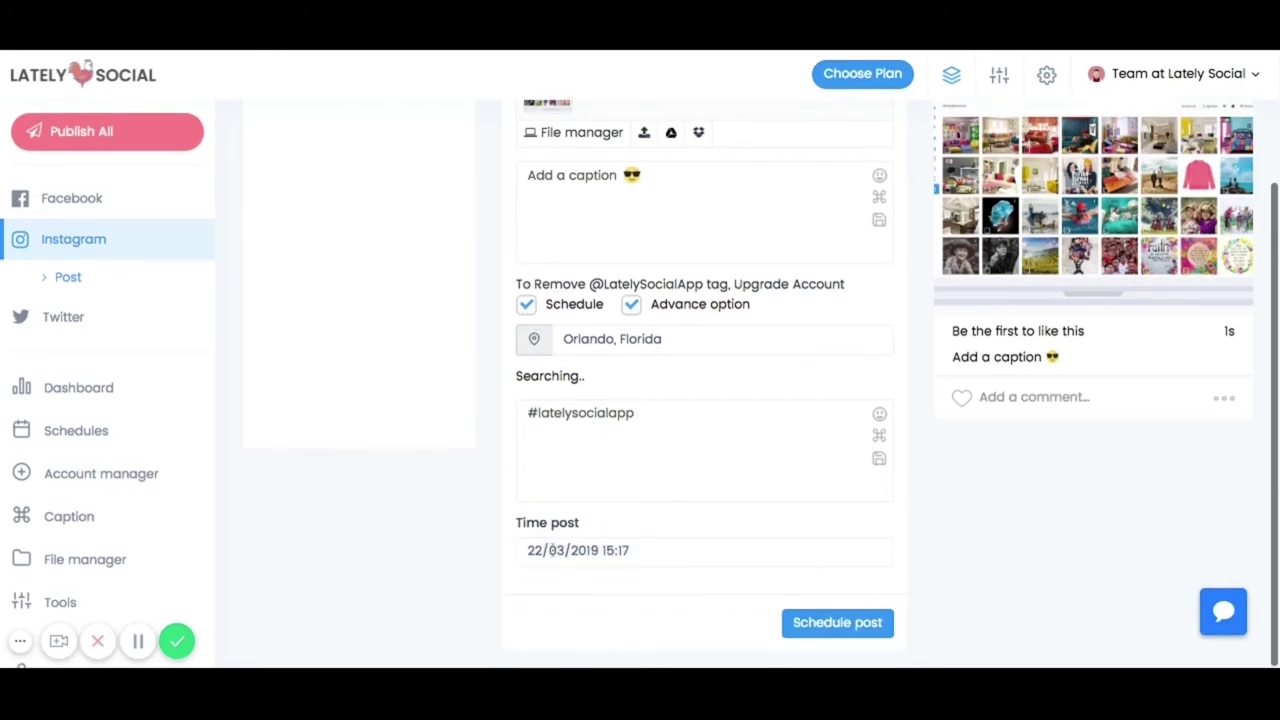
click(552, 550)
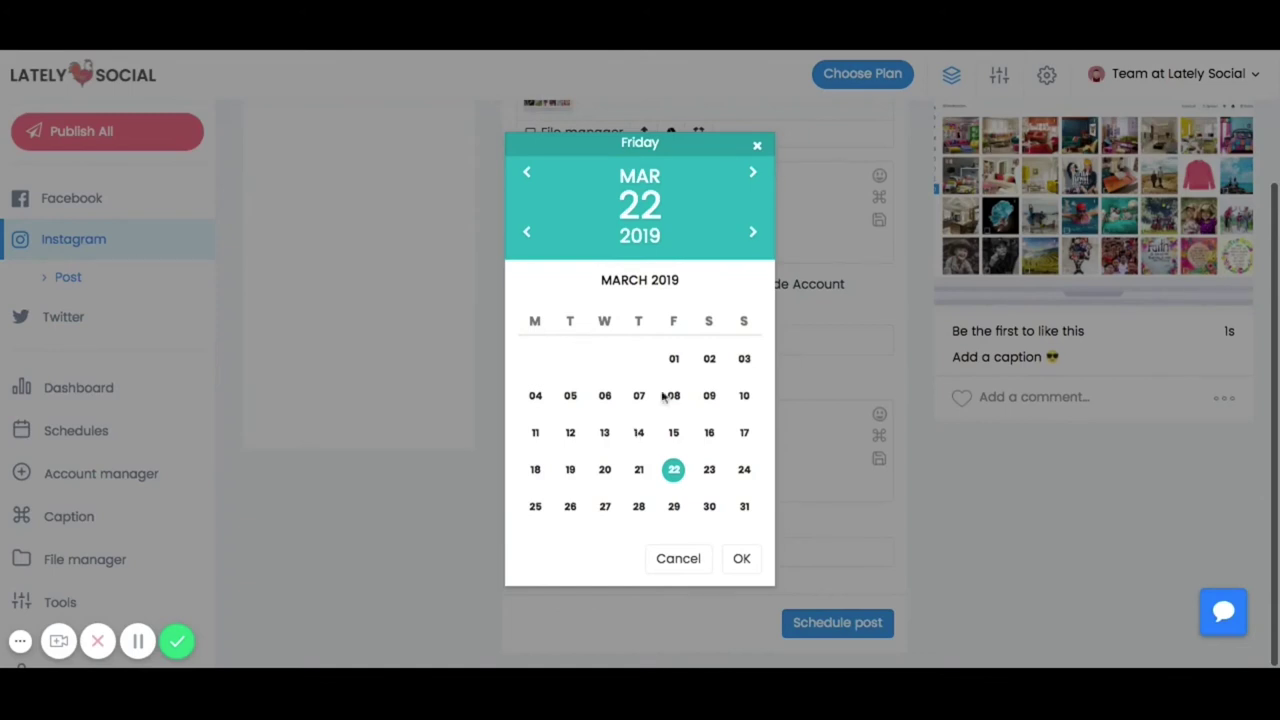
click(710, 471)
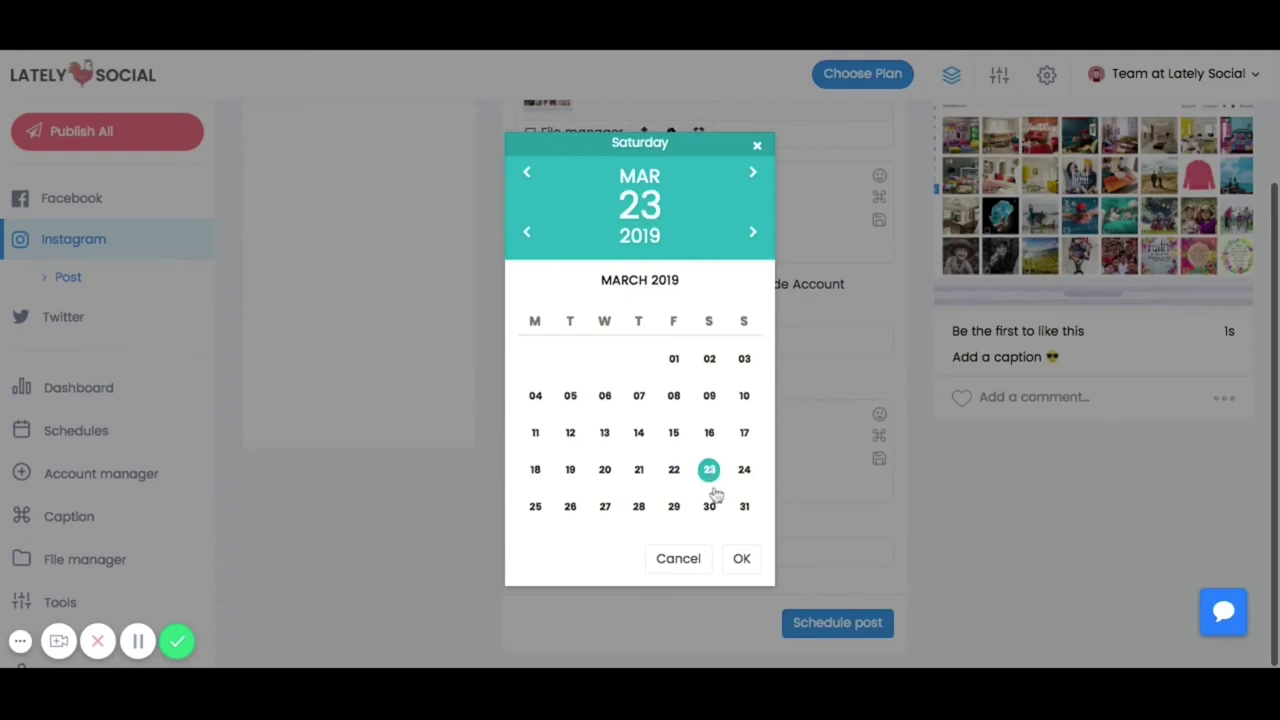
click(742, 561)
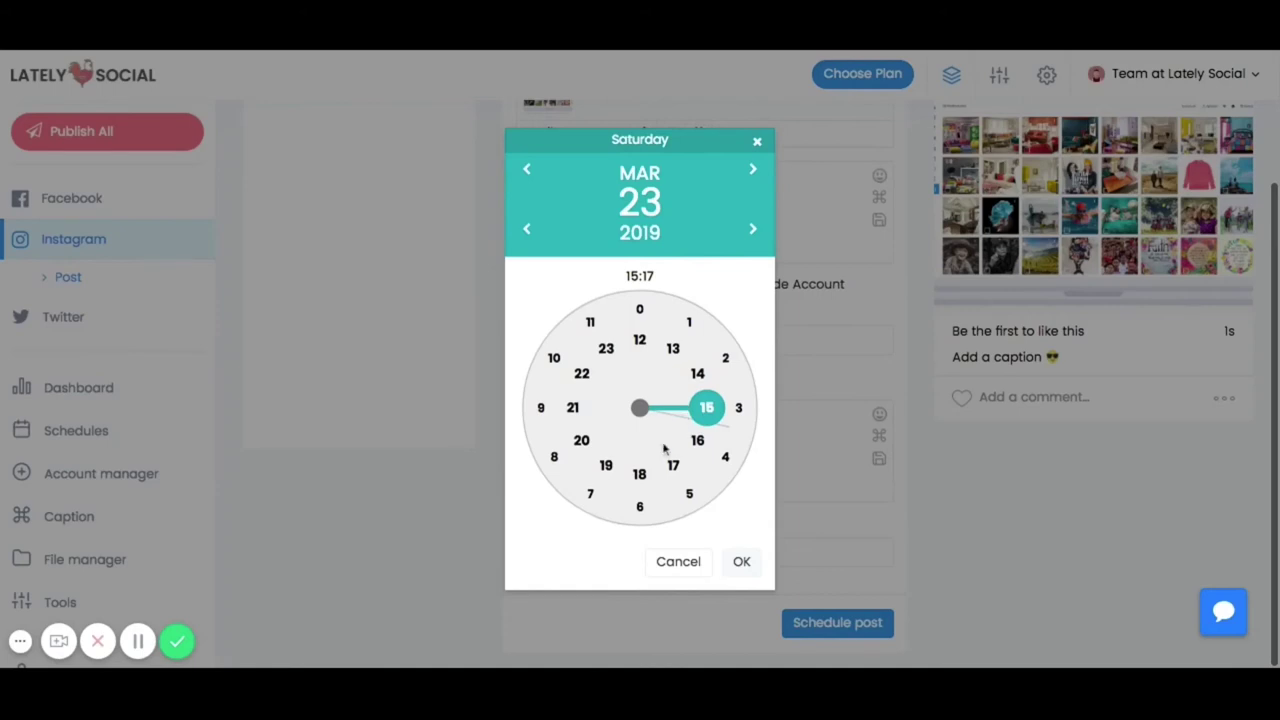
click(739, 408)
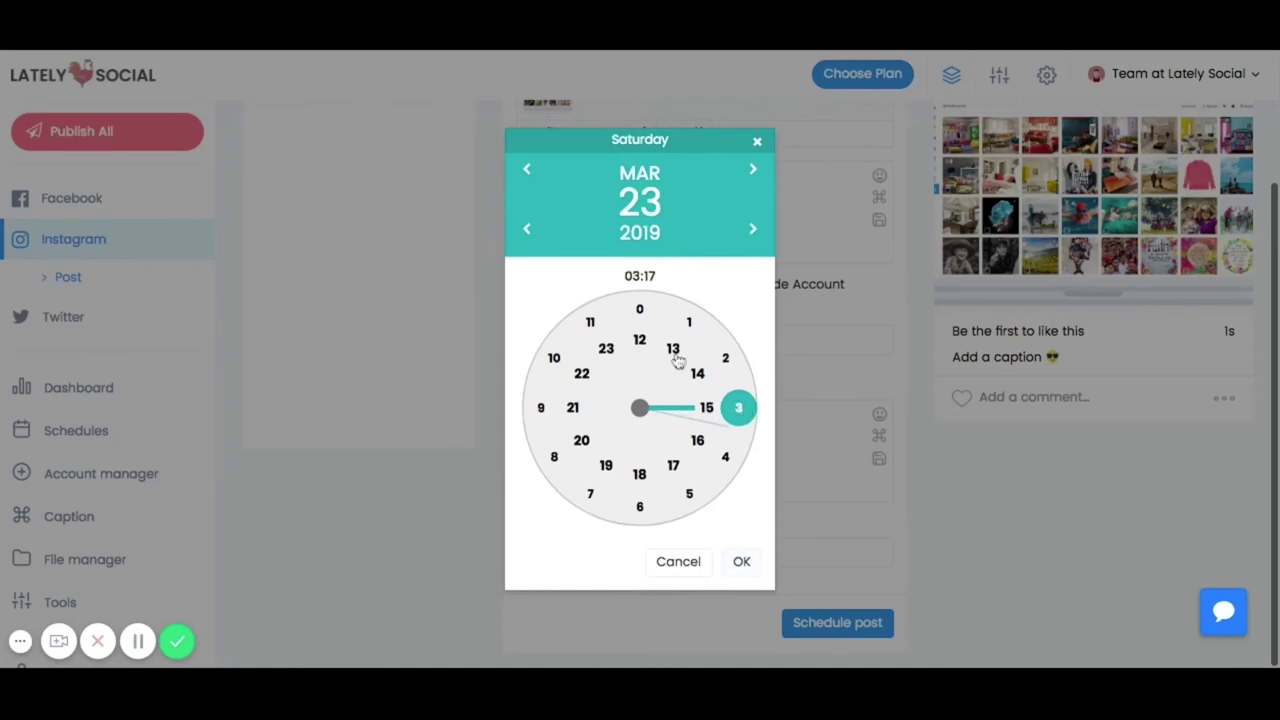
click(708, 409)
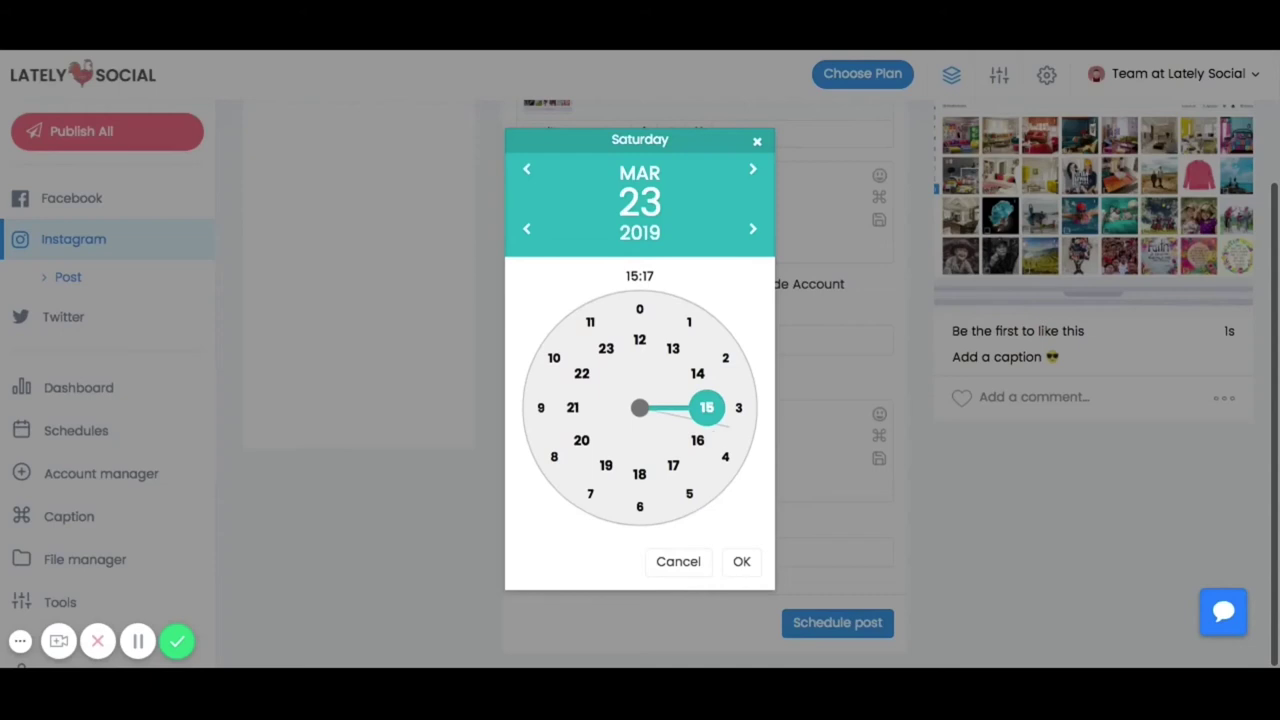
click(742, 562)
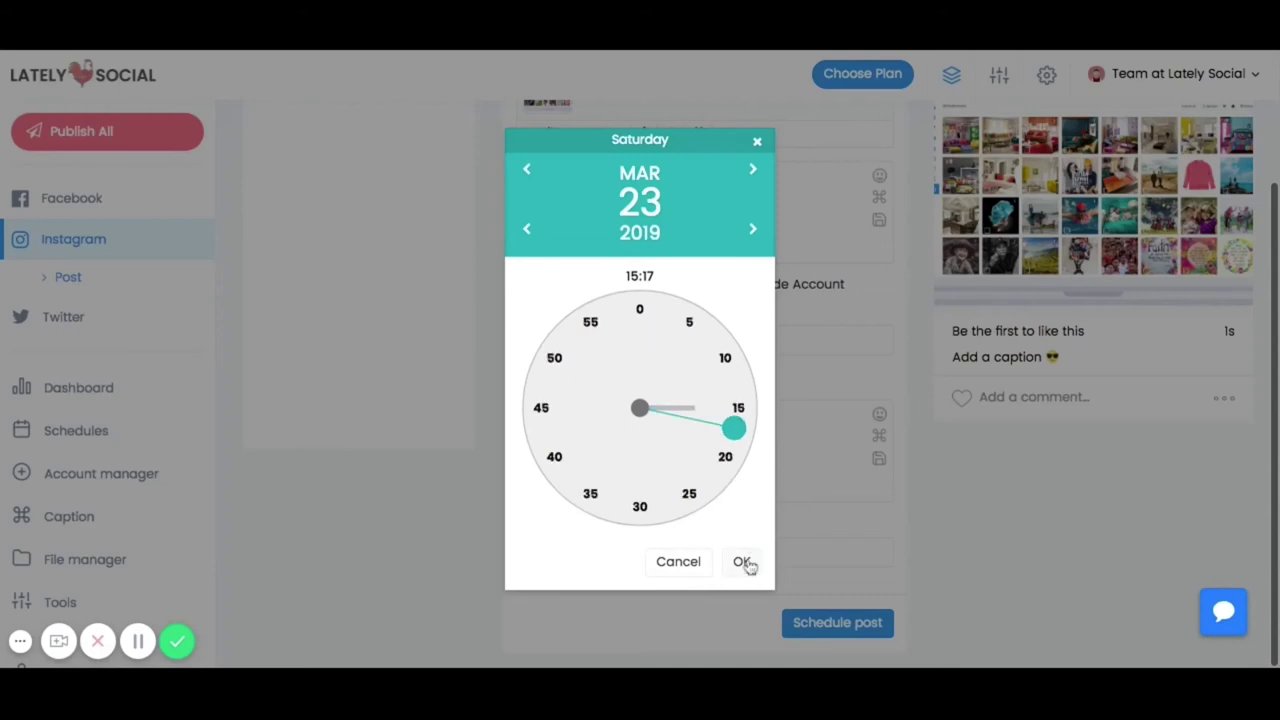
click(640, 312)
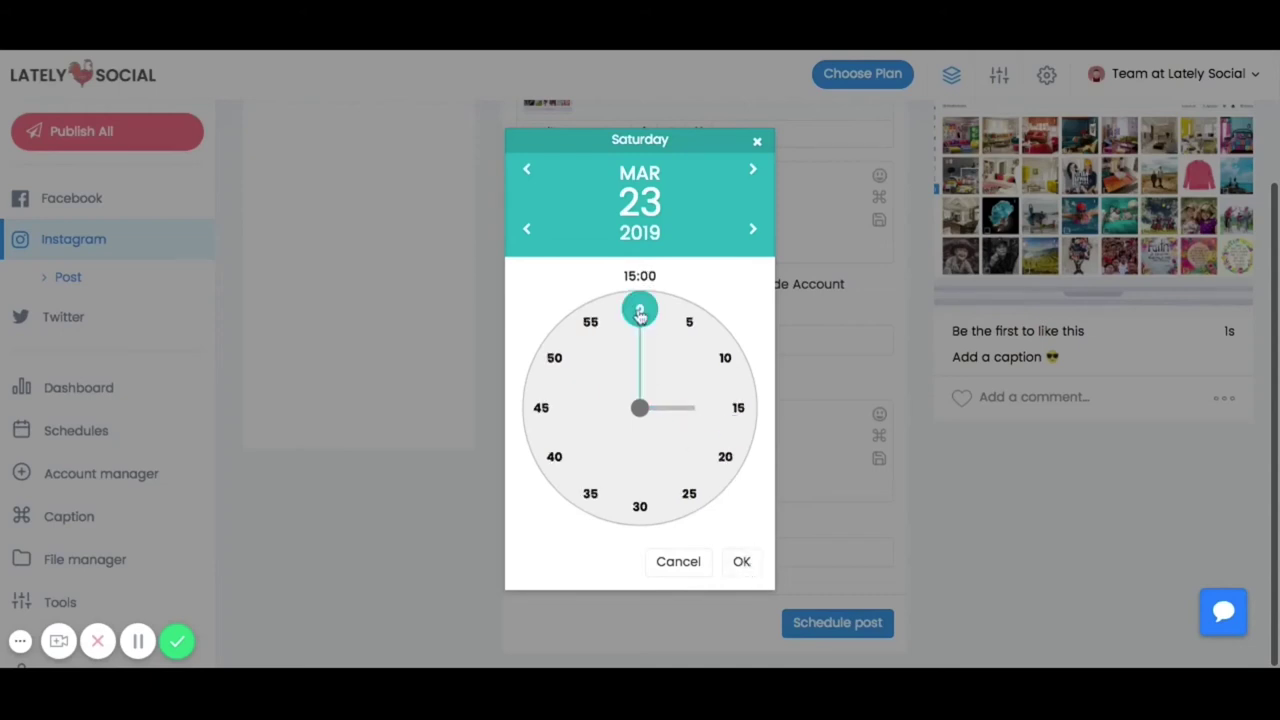
click(744, 562)
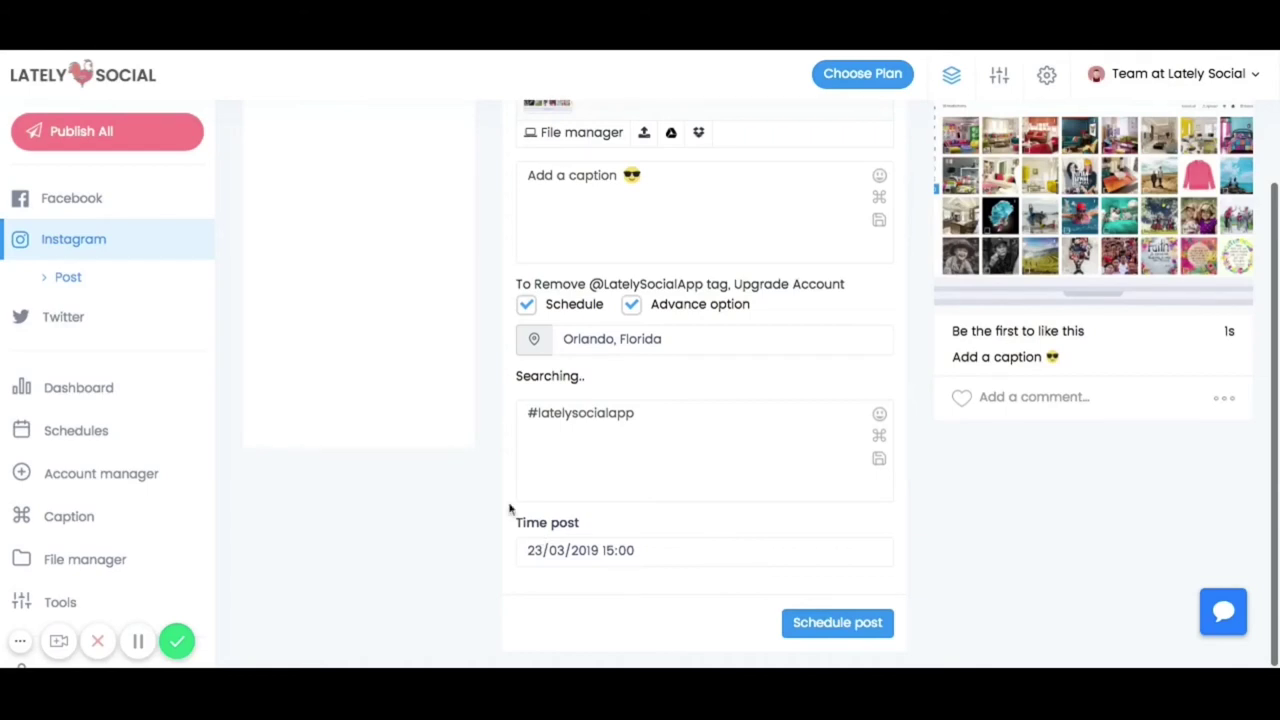
Step: Preview the post in the Instagram Story format
scroll(509, 510, up, 3)
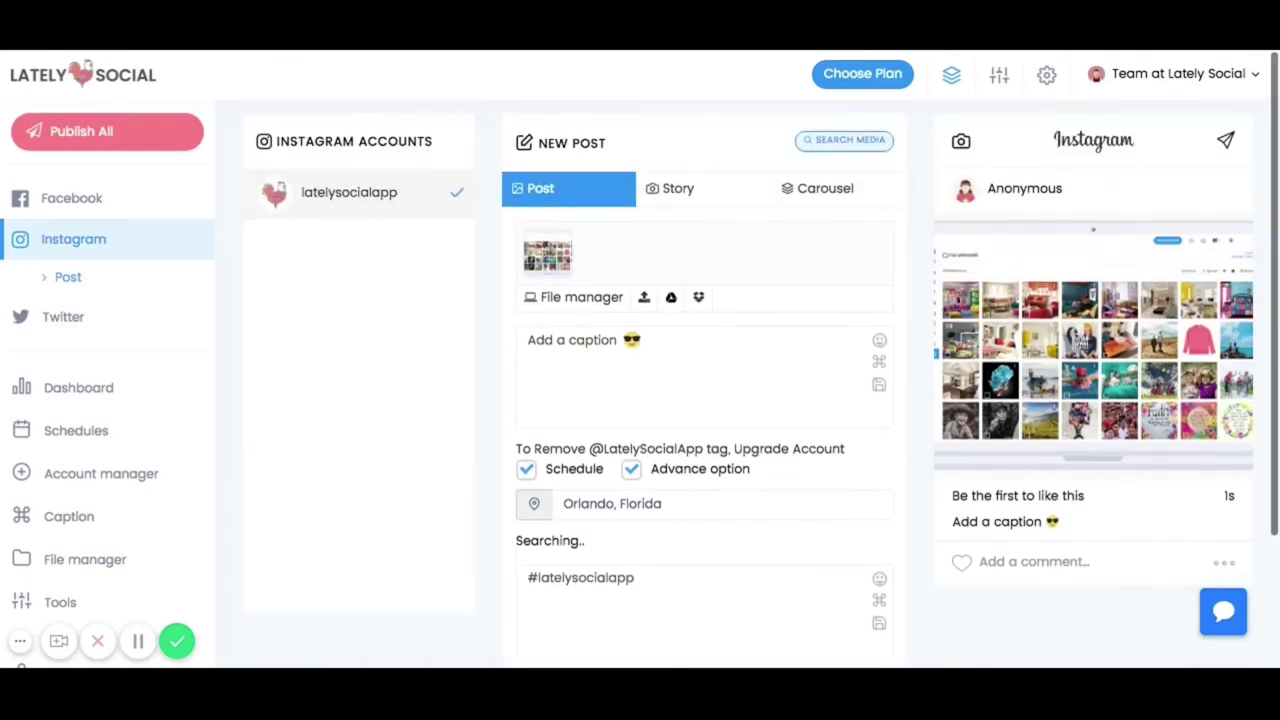
scroll(509, 510, down, 3)
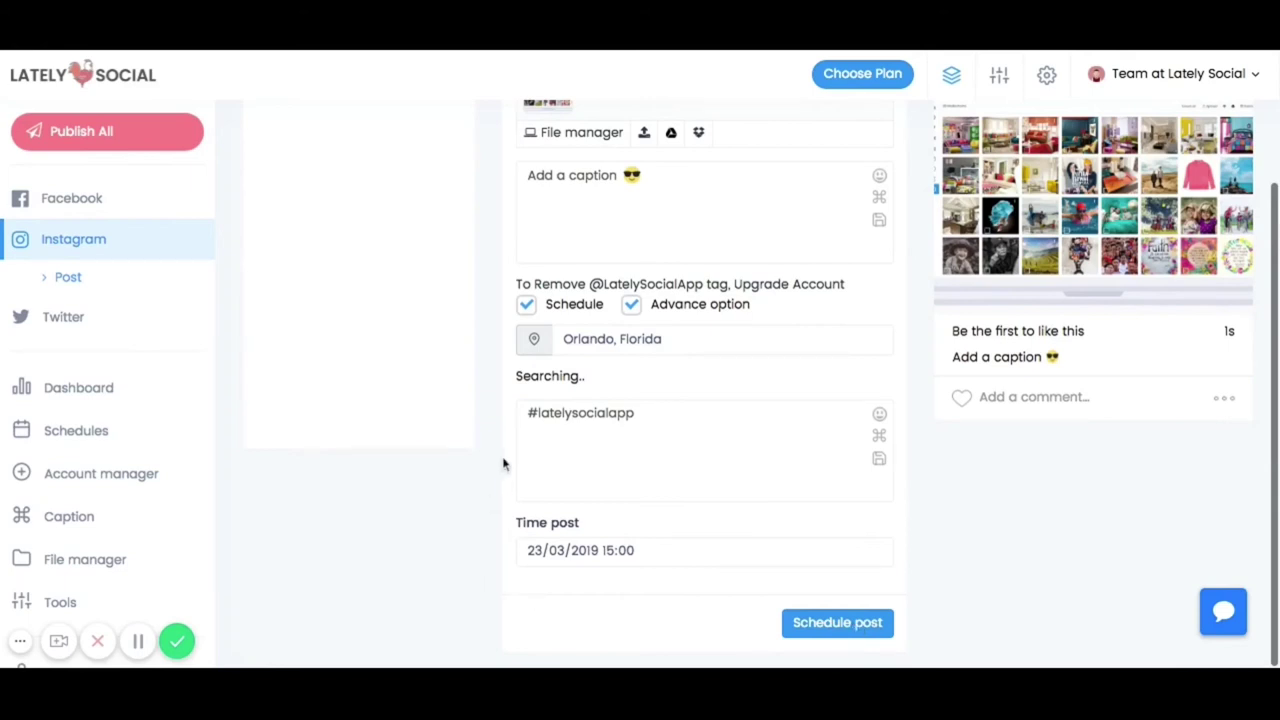
scroll(504, 463, up, 3)
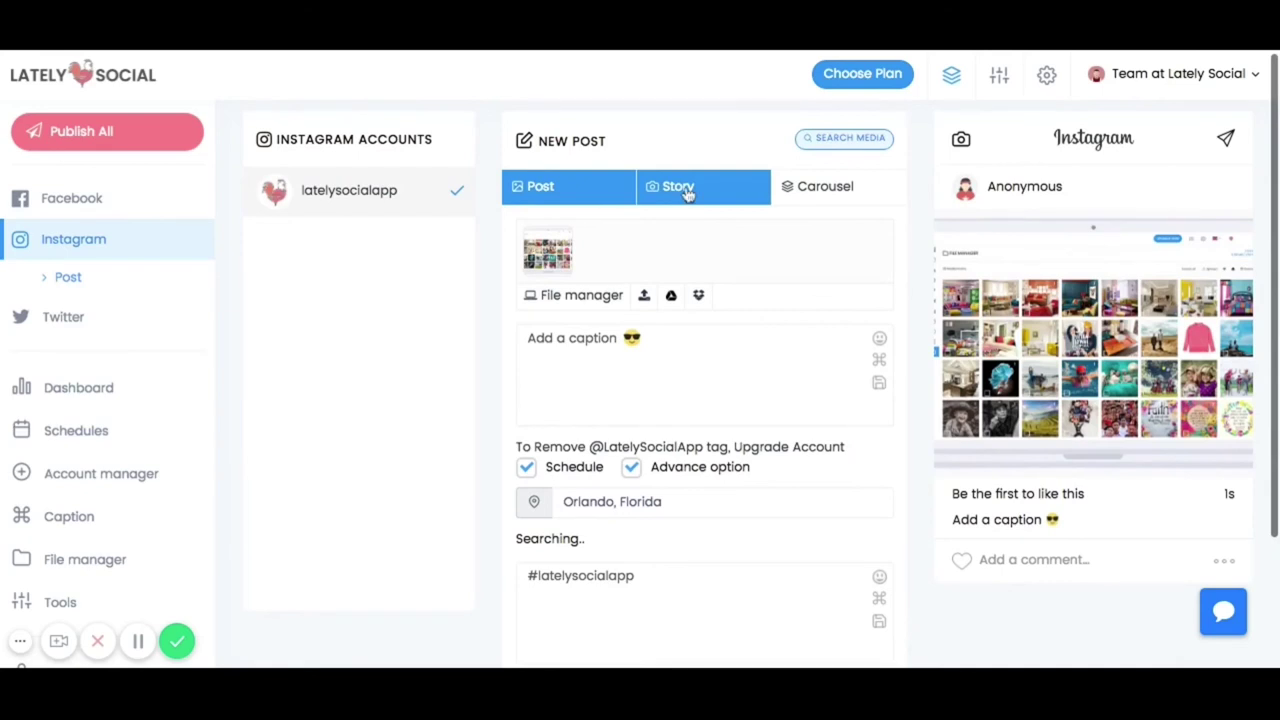
click(687, 193)
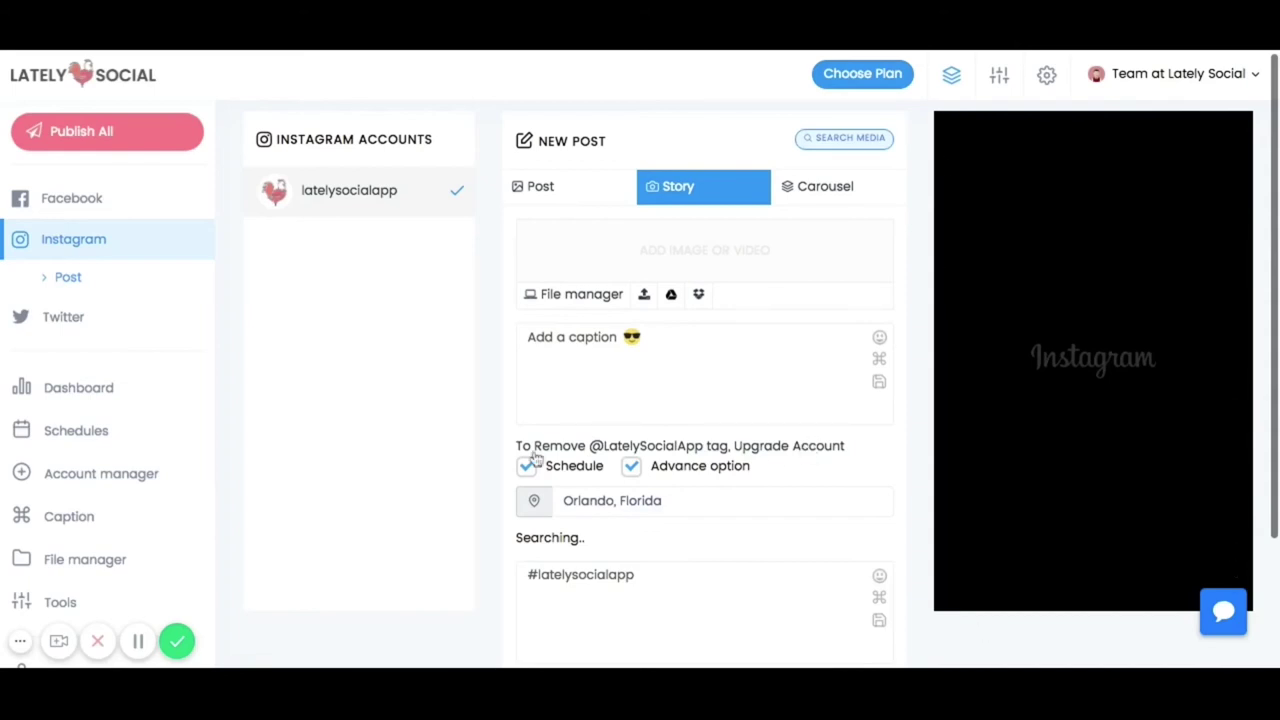
Step: Switch the post type to Carousel
scroll(500, 397, down, 3)
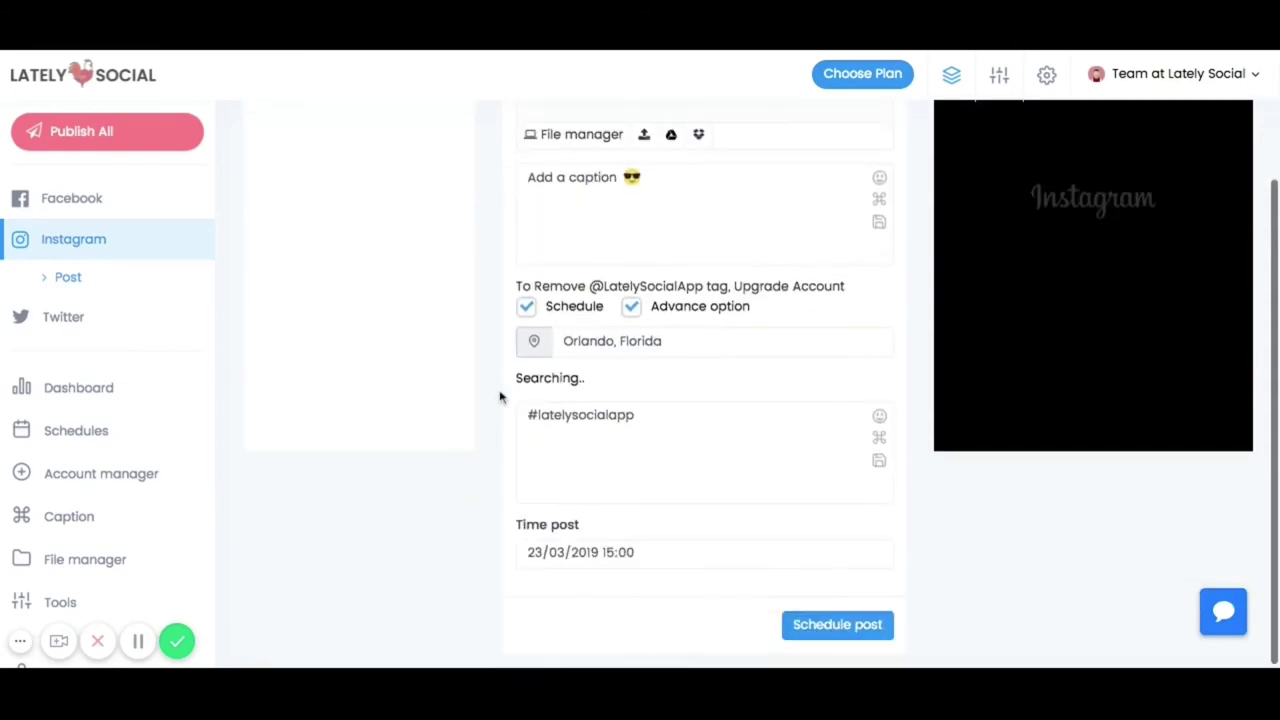
scroll(634, 372, up, 3)
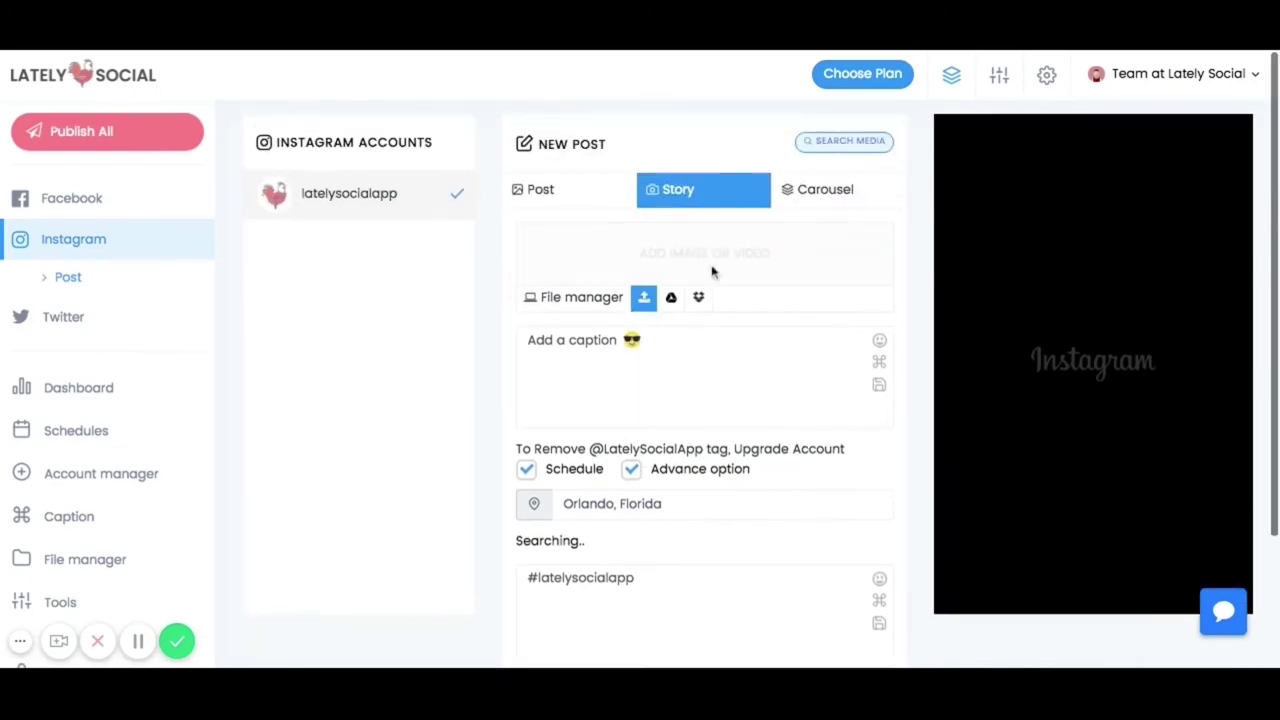
click(837, 190)
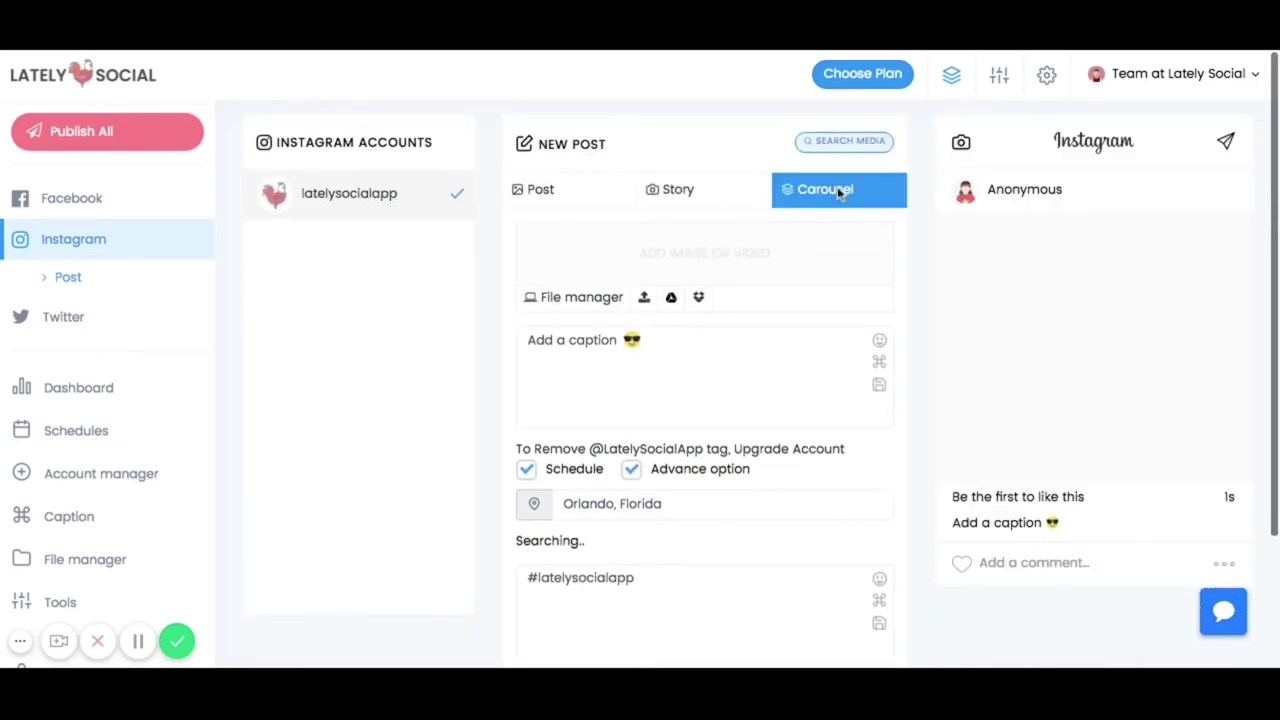
Step: Add the red rose, tree and collage images from the file manager to the carousel
click(599, 298)
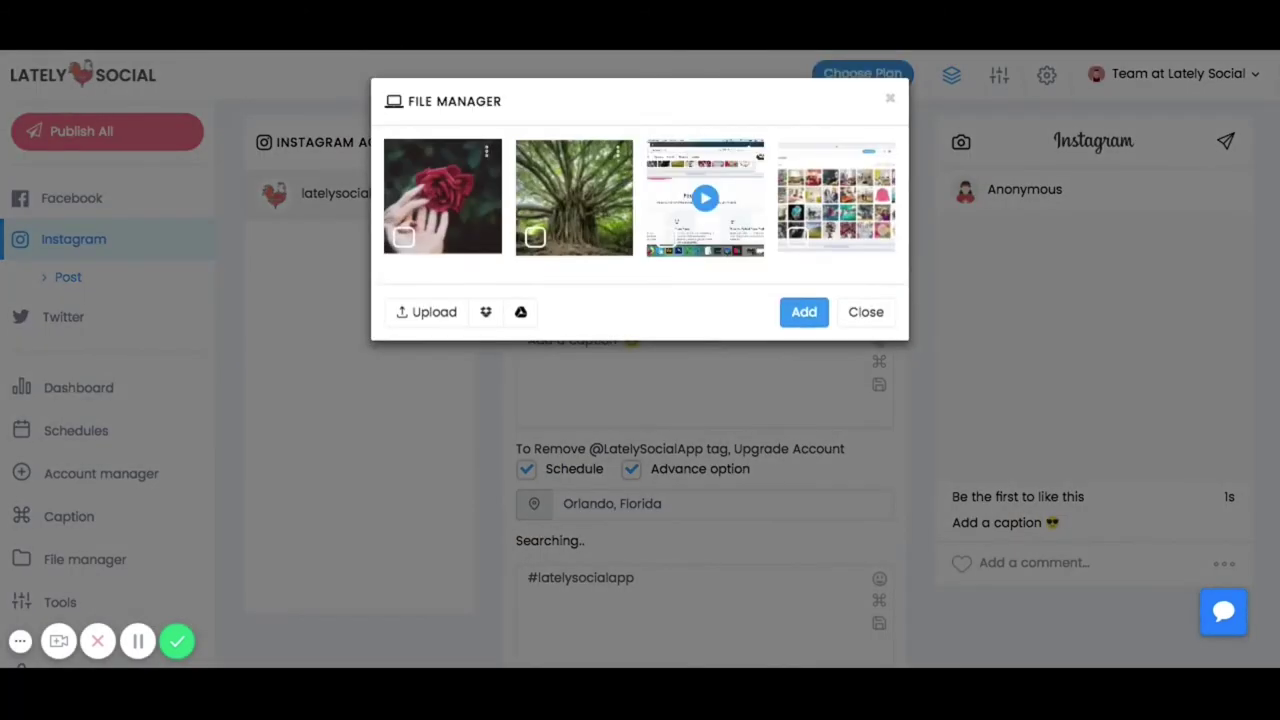
click(403, 237)
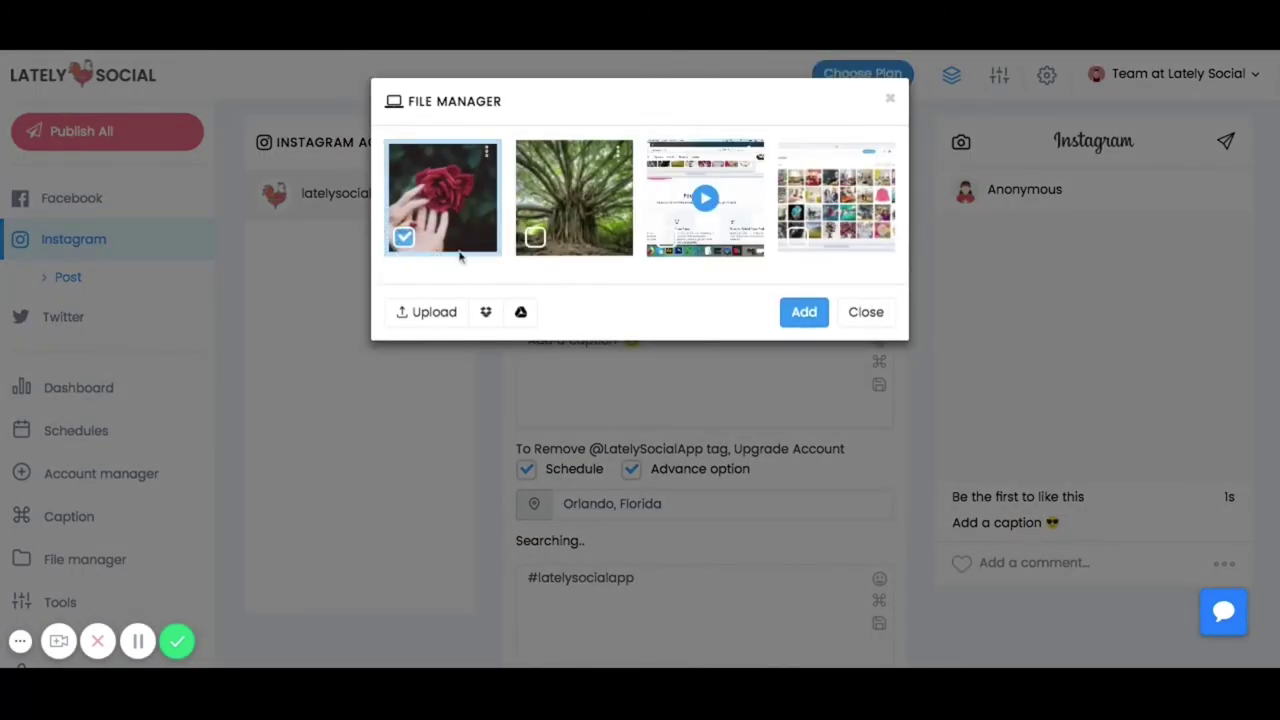
click(535, 237)
click(798, 240)
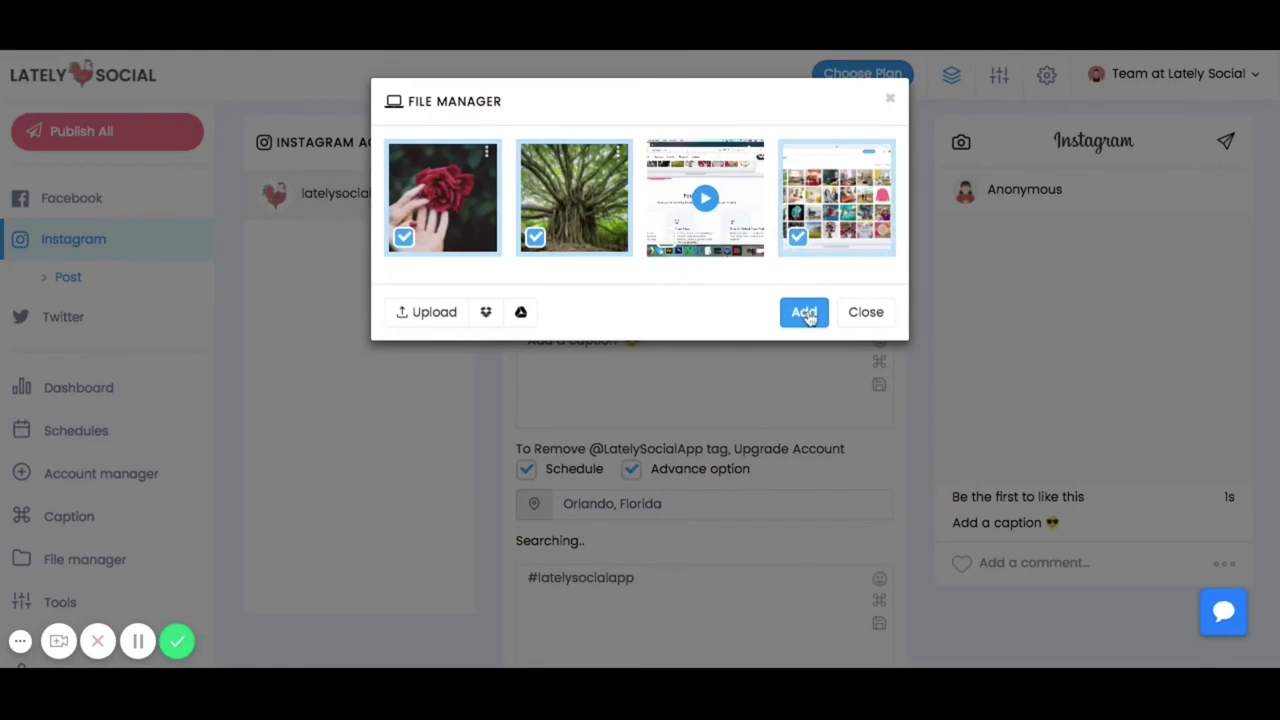
click(805, 313)
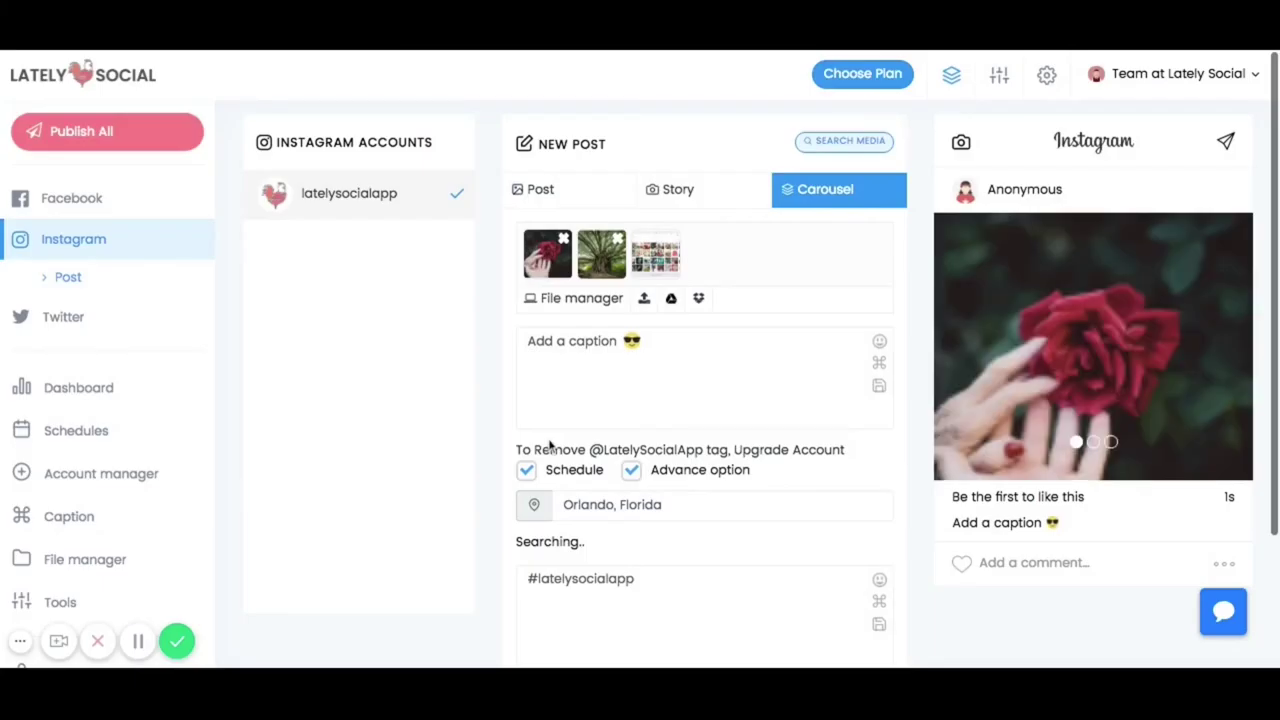
Step: Step through the rose, tree and collage slides in the carousel preview
click(1094, 442)
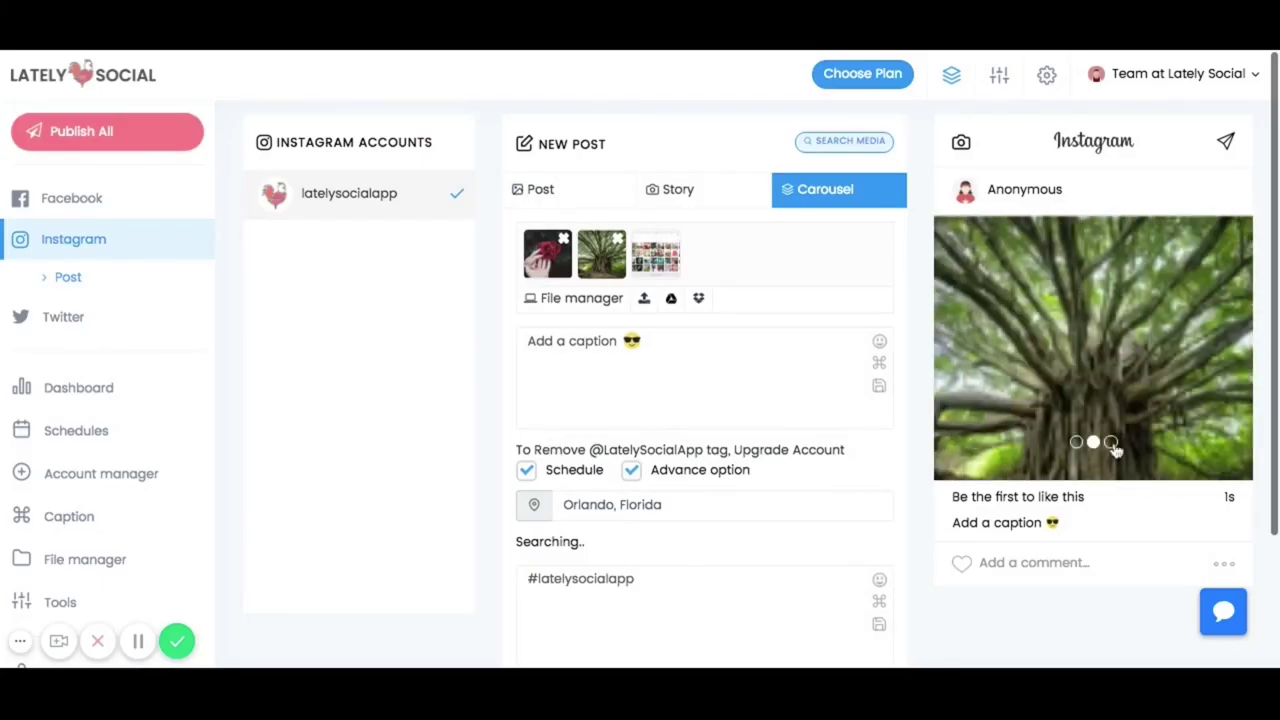
click(1111, 442)
click(1077, 442)
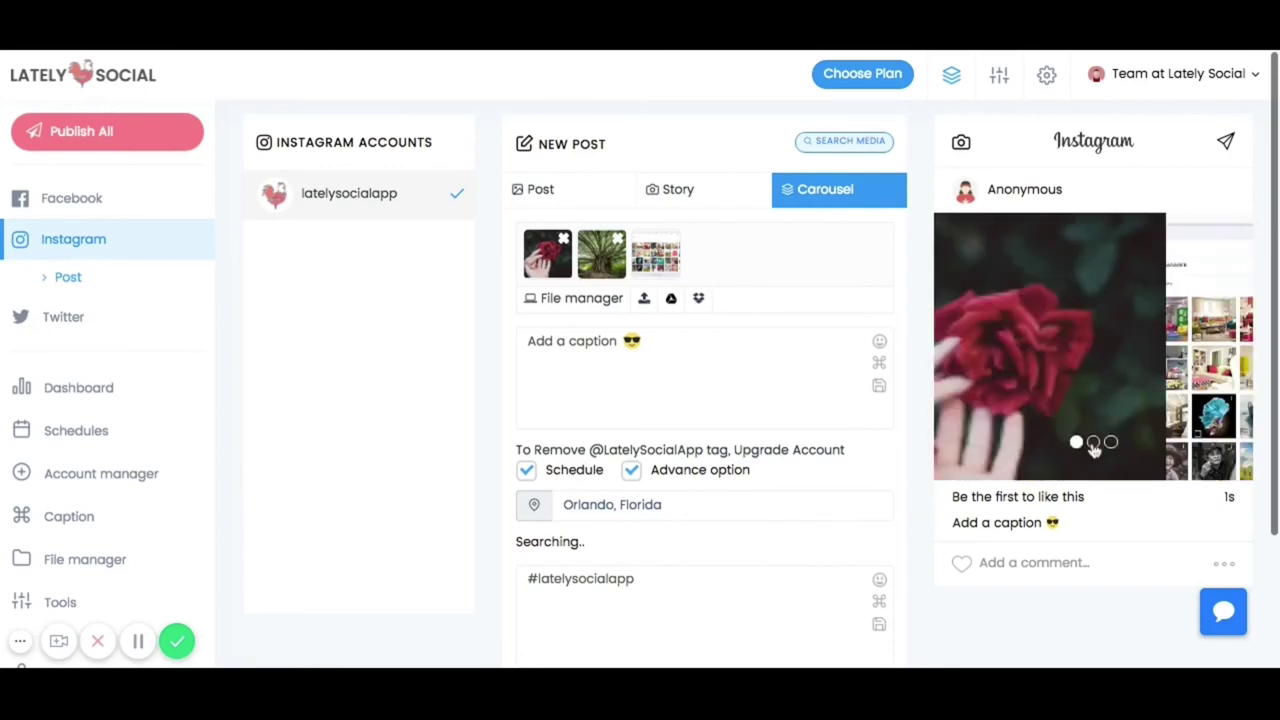
click(1094, 442)
click(1111, 442)
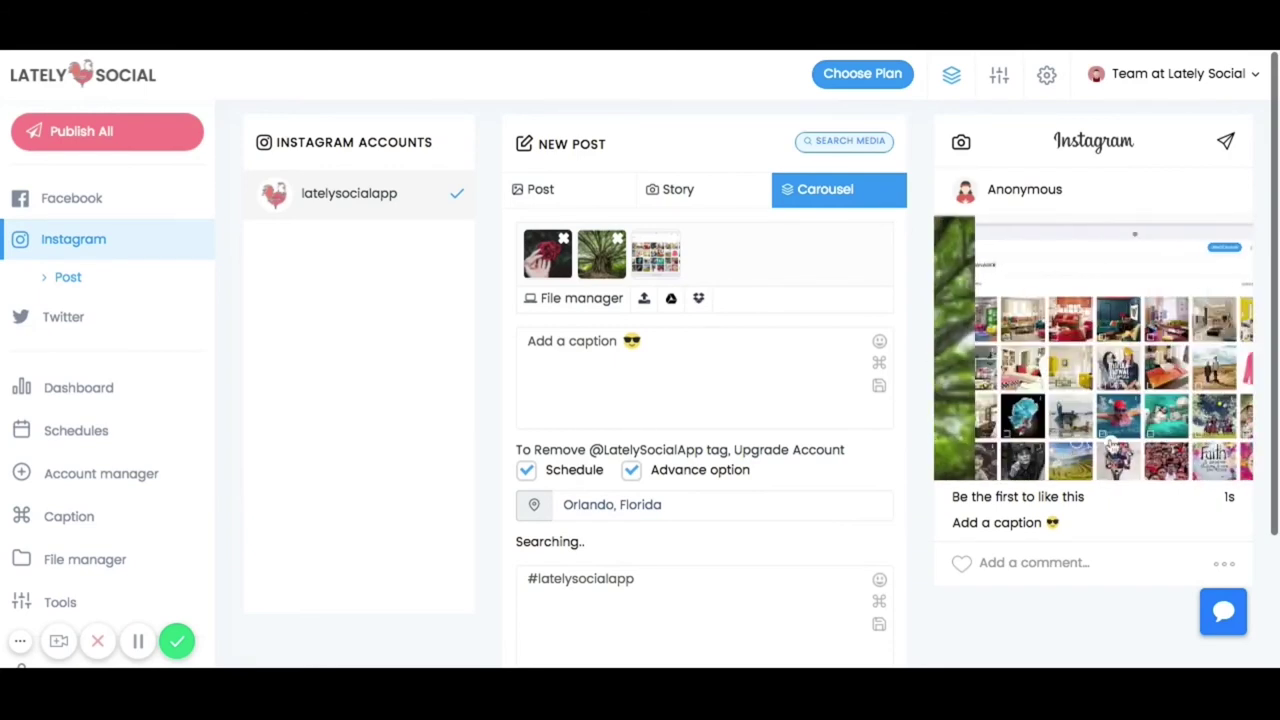
scroll(594, 409, down, 3)
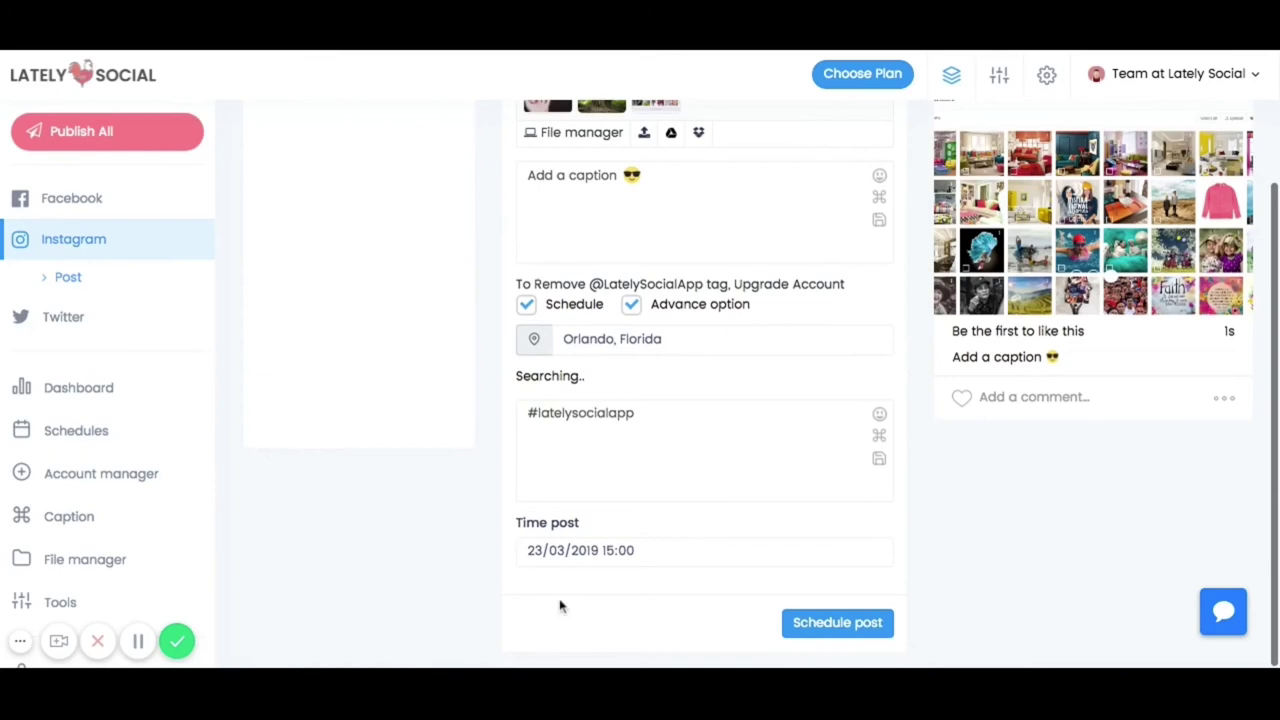
scroll(510, 472, up, 3)
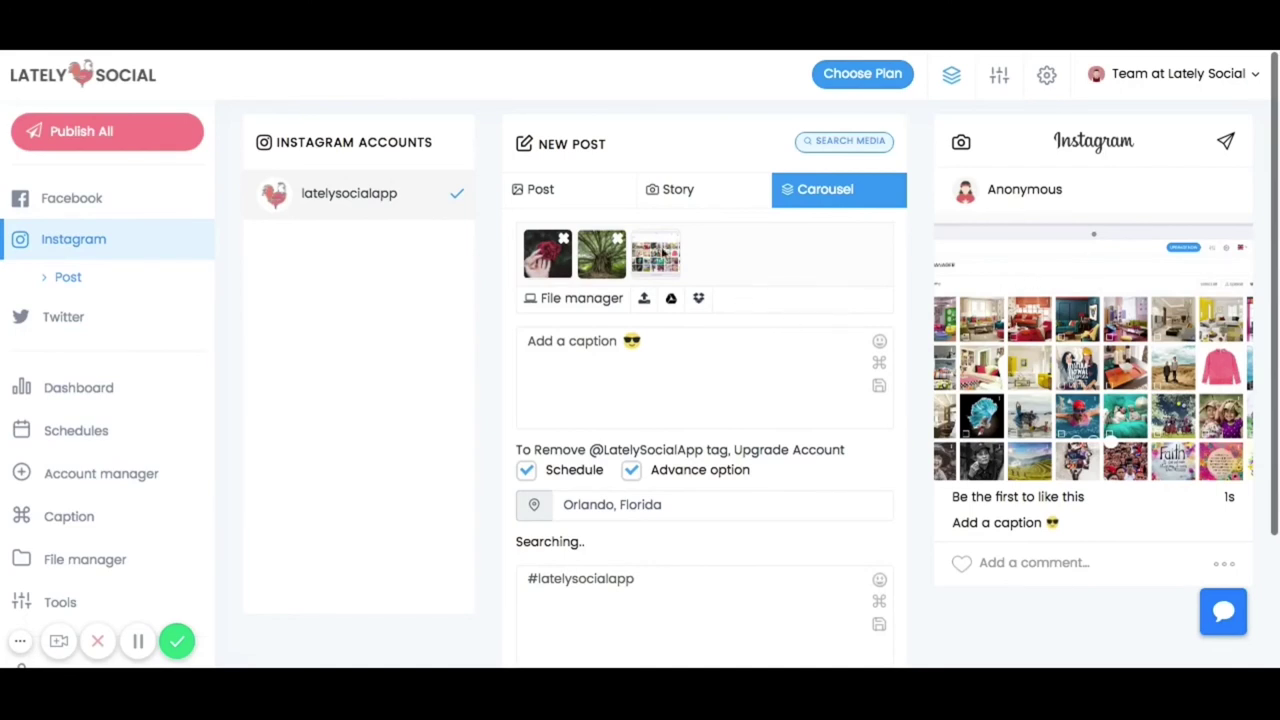
Step: Open the file manager and close it without adding any images
click(573, 300)
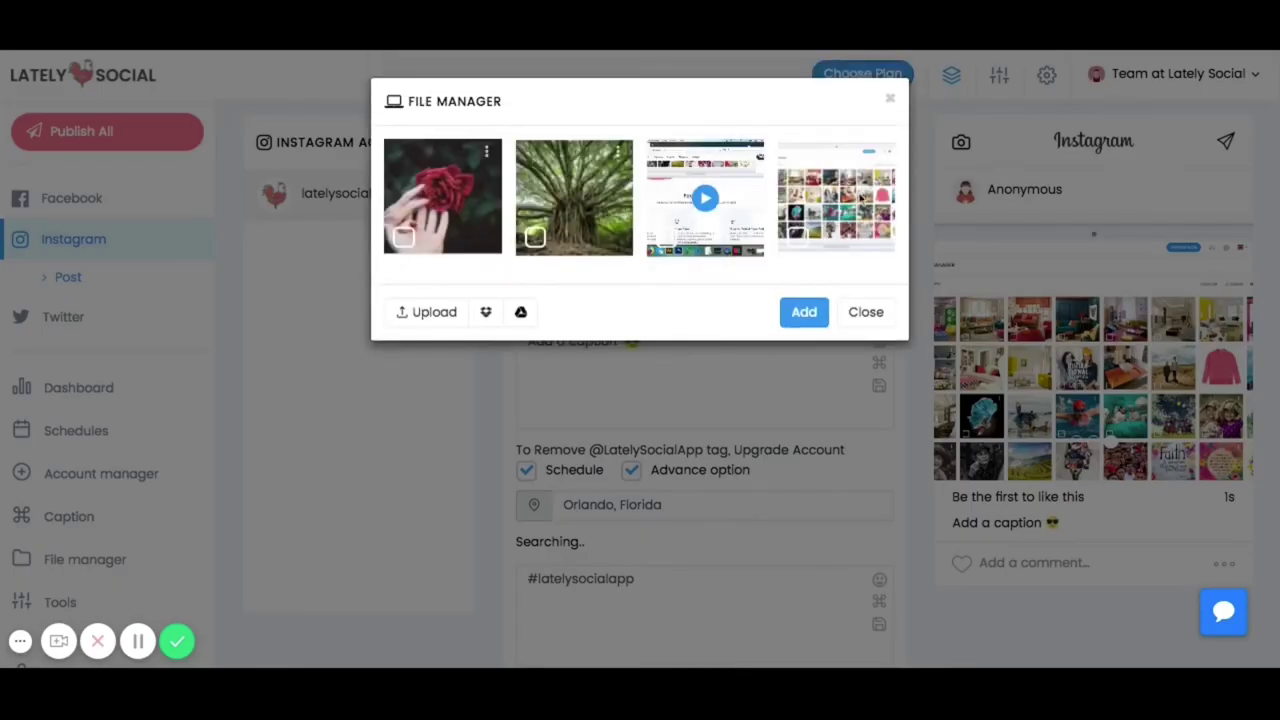
click(866, 313)
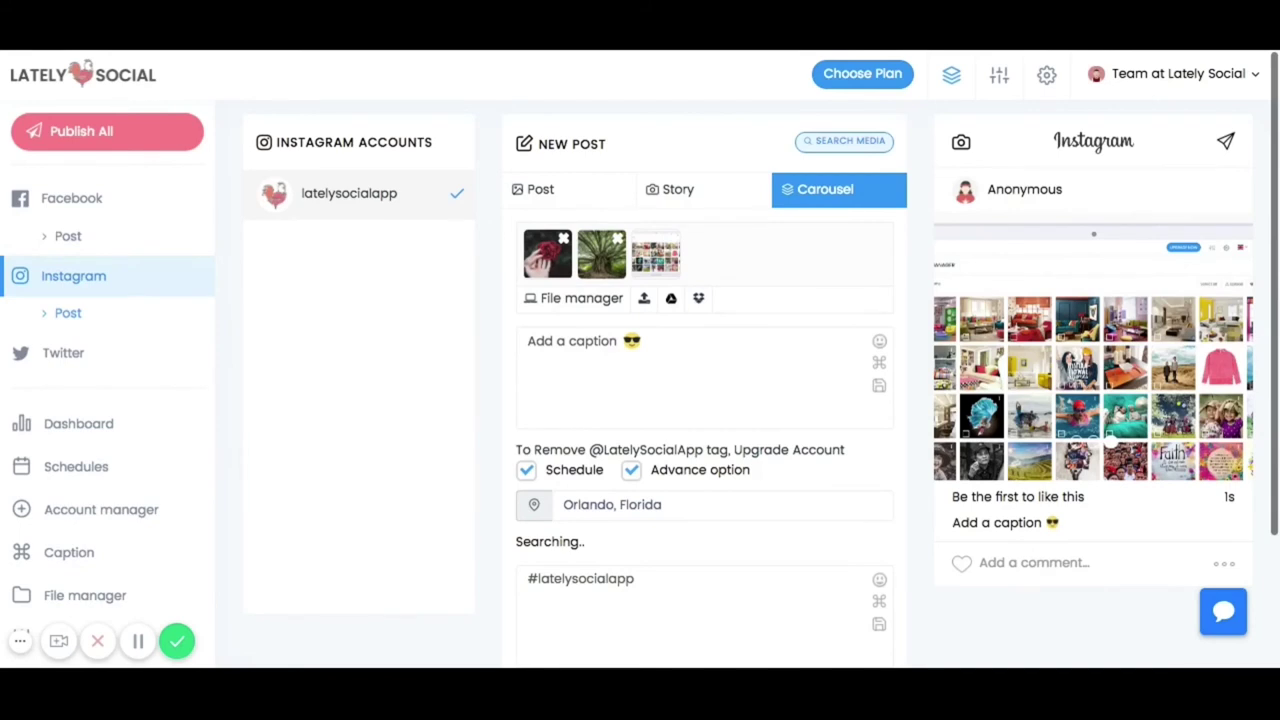
Step: Open Facebook's new post page and compare its Text, Link and Media formats
click(70, 238)
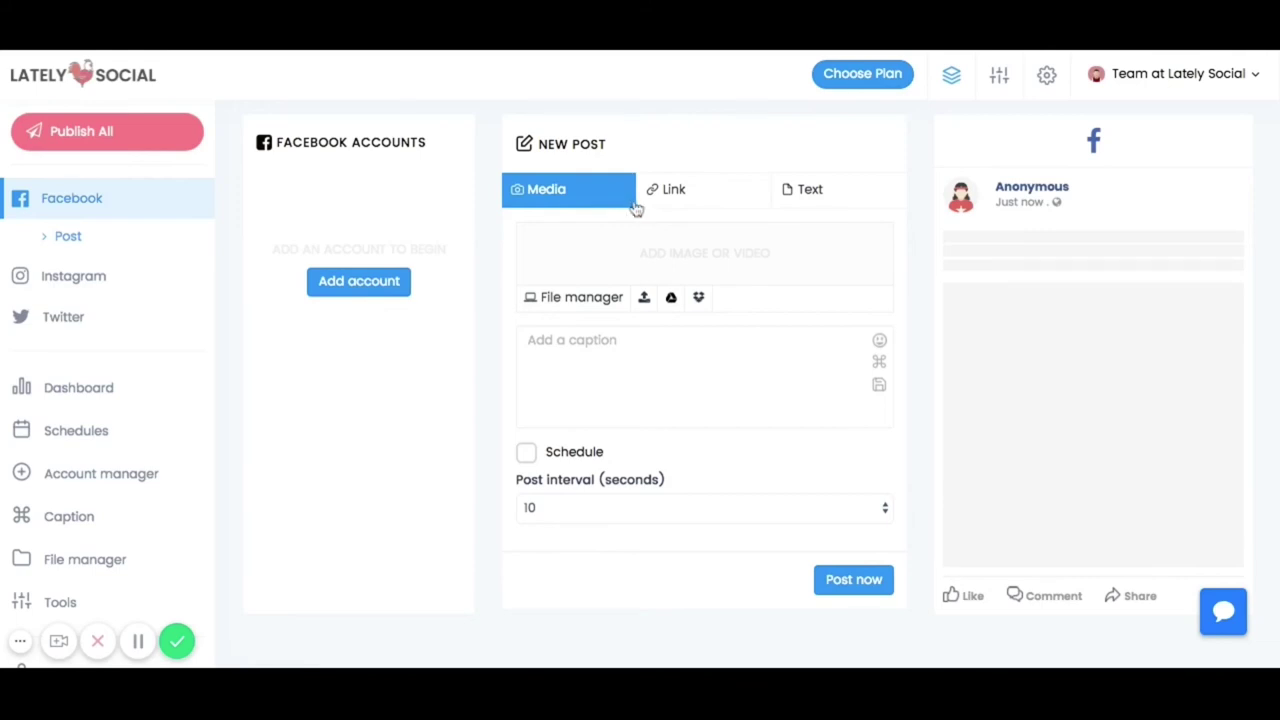
click(802, 192)
click(714, 194)
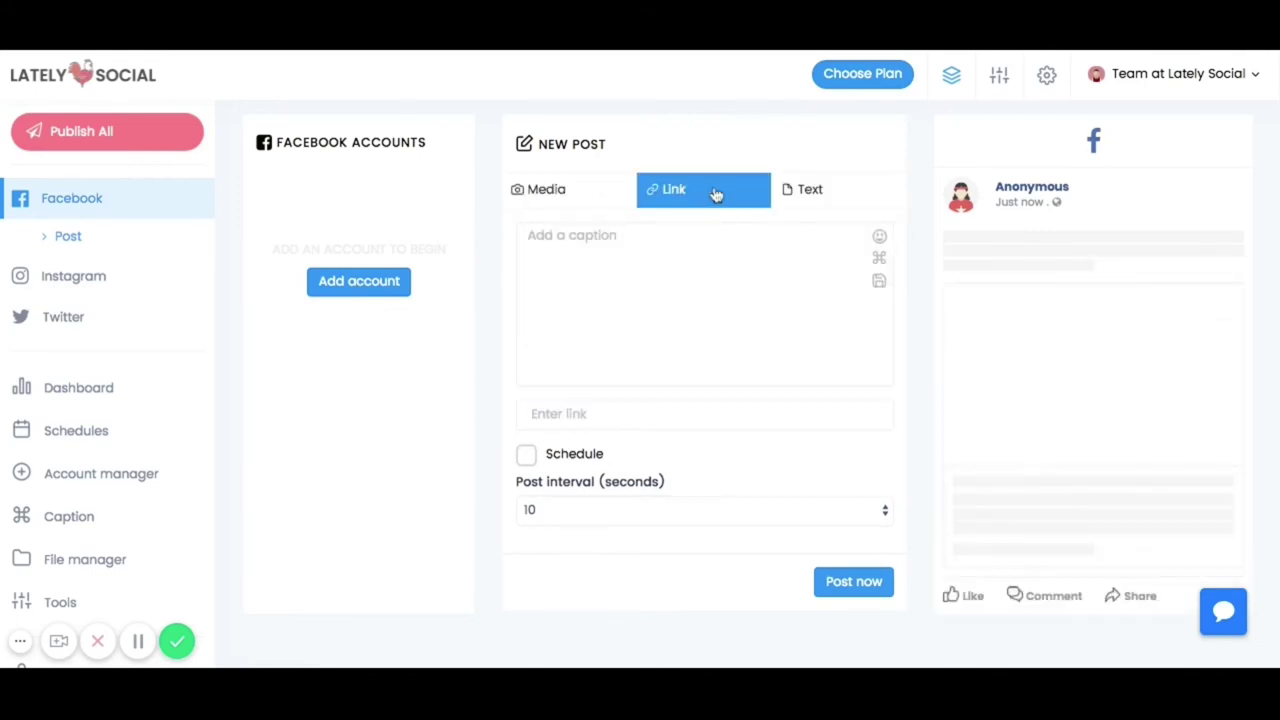
click(805, 192)
click(582, 198)
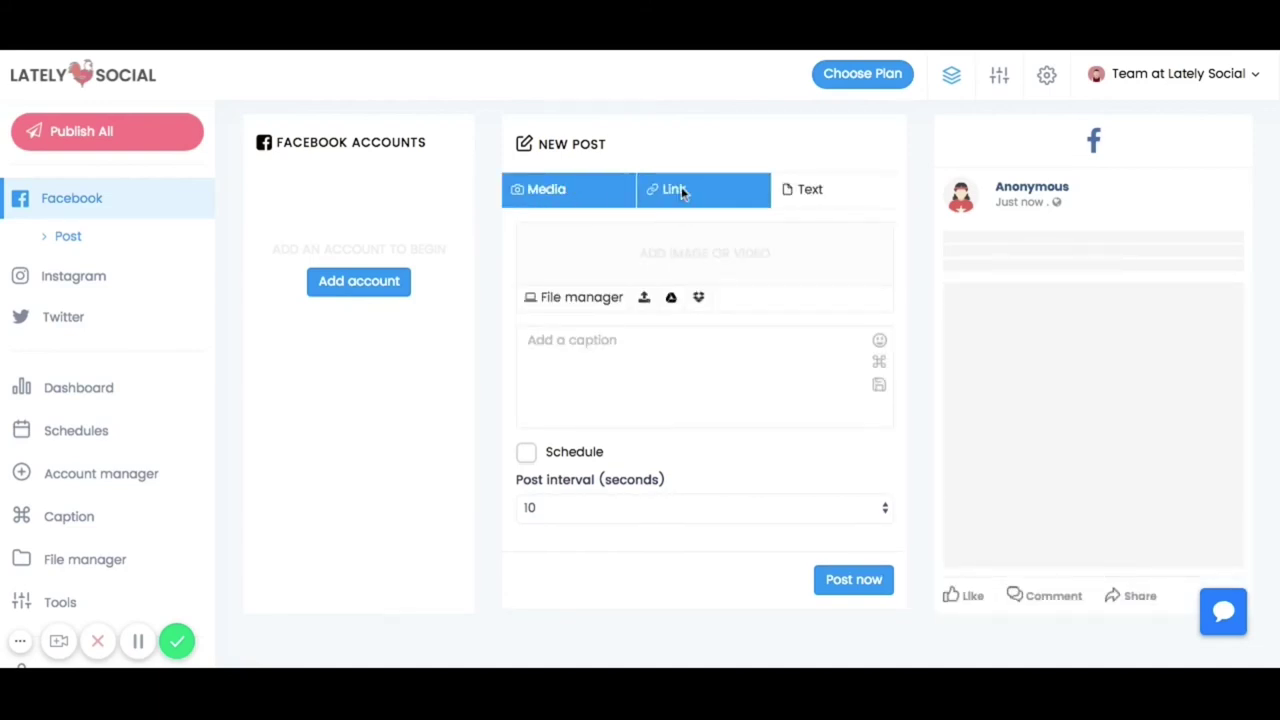
click(159, 333)
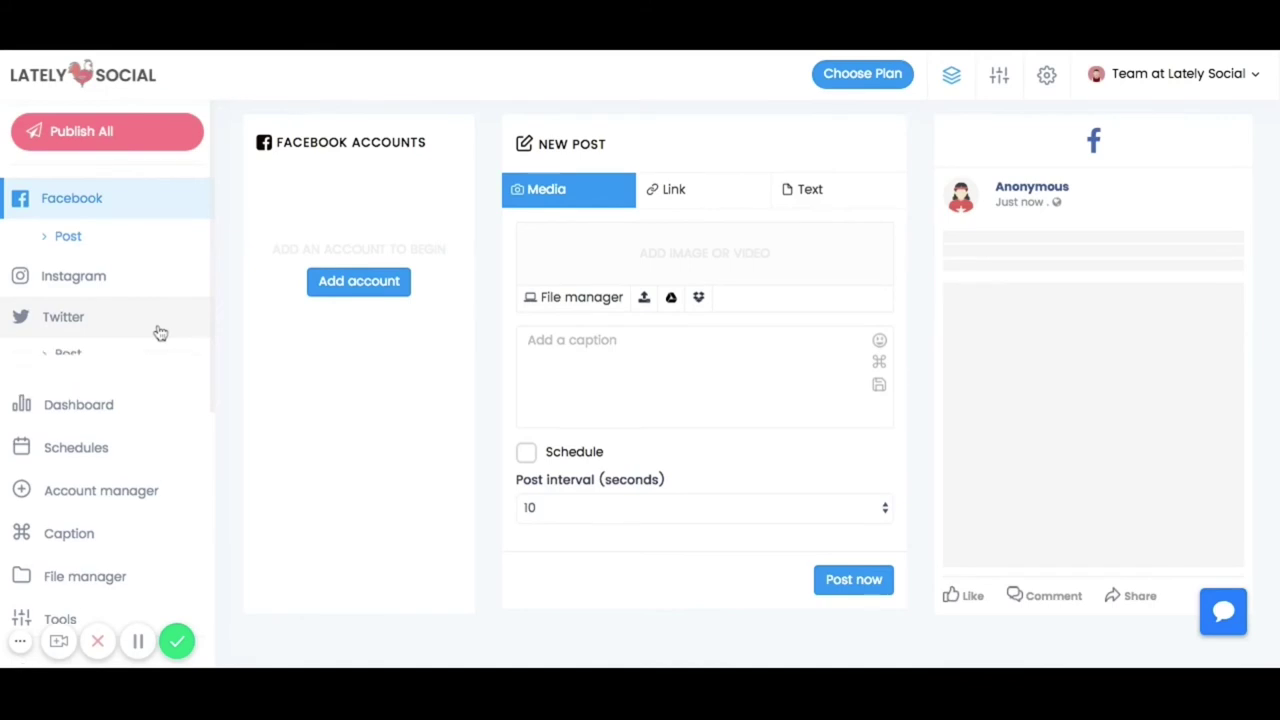
click(73, 361)
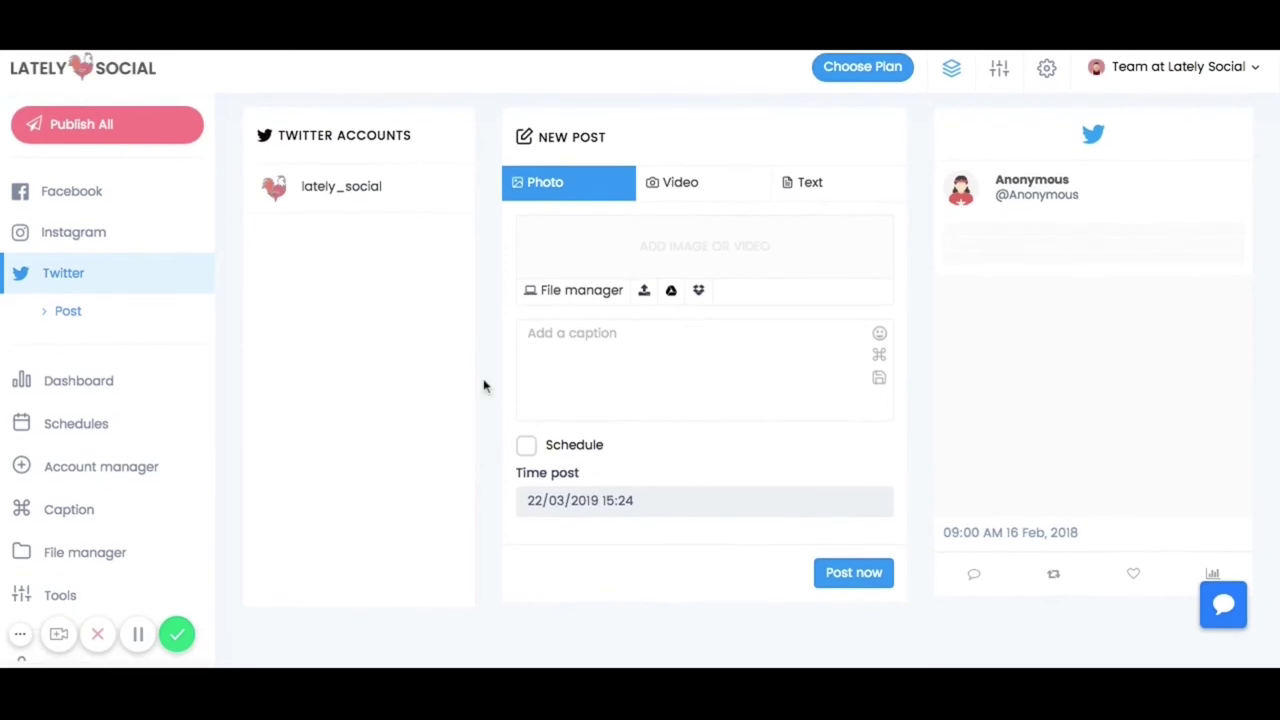
click(373, 199)
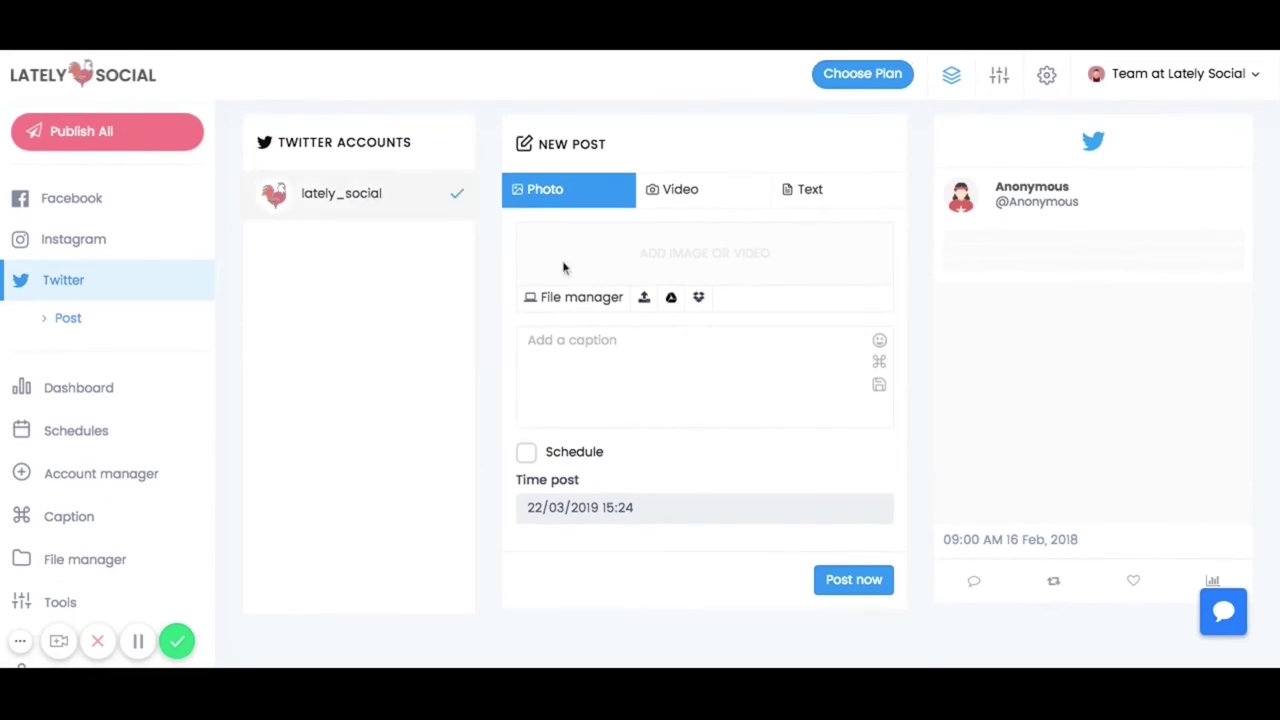
click(703, 196)
click(818, 196)
click(576, 189)
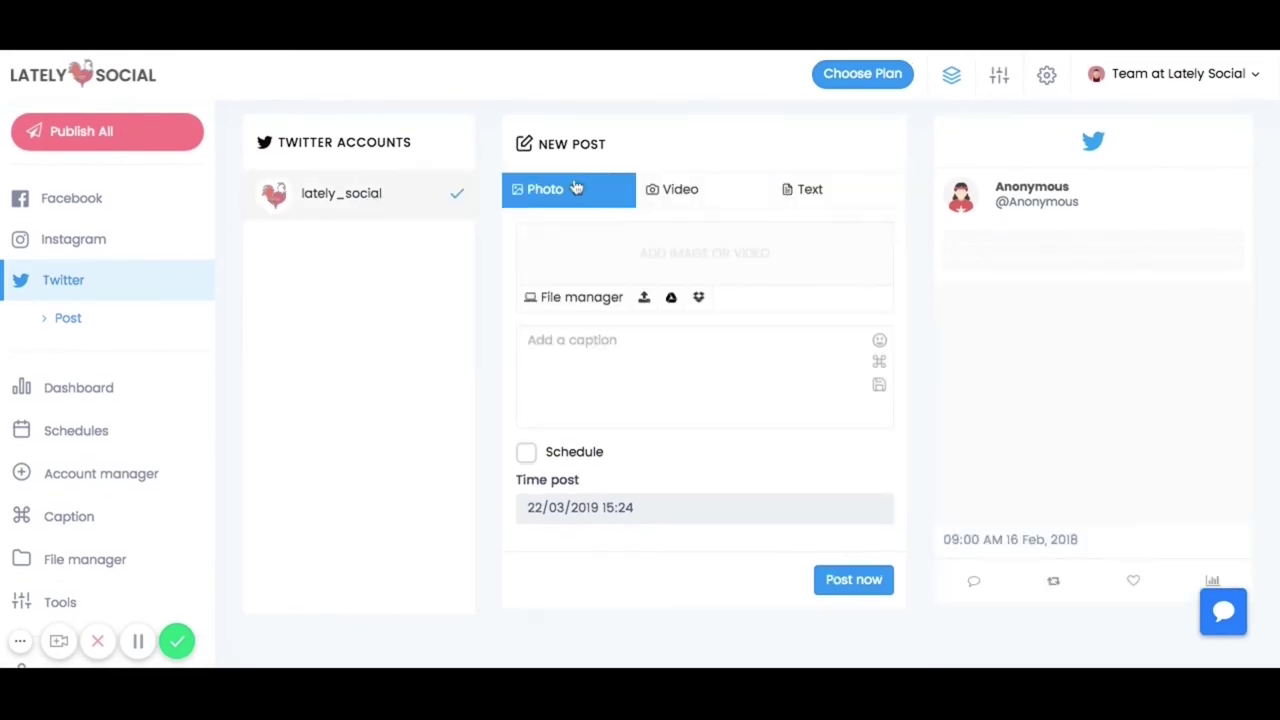
click(645, 300)
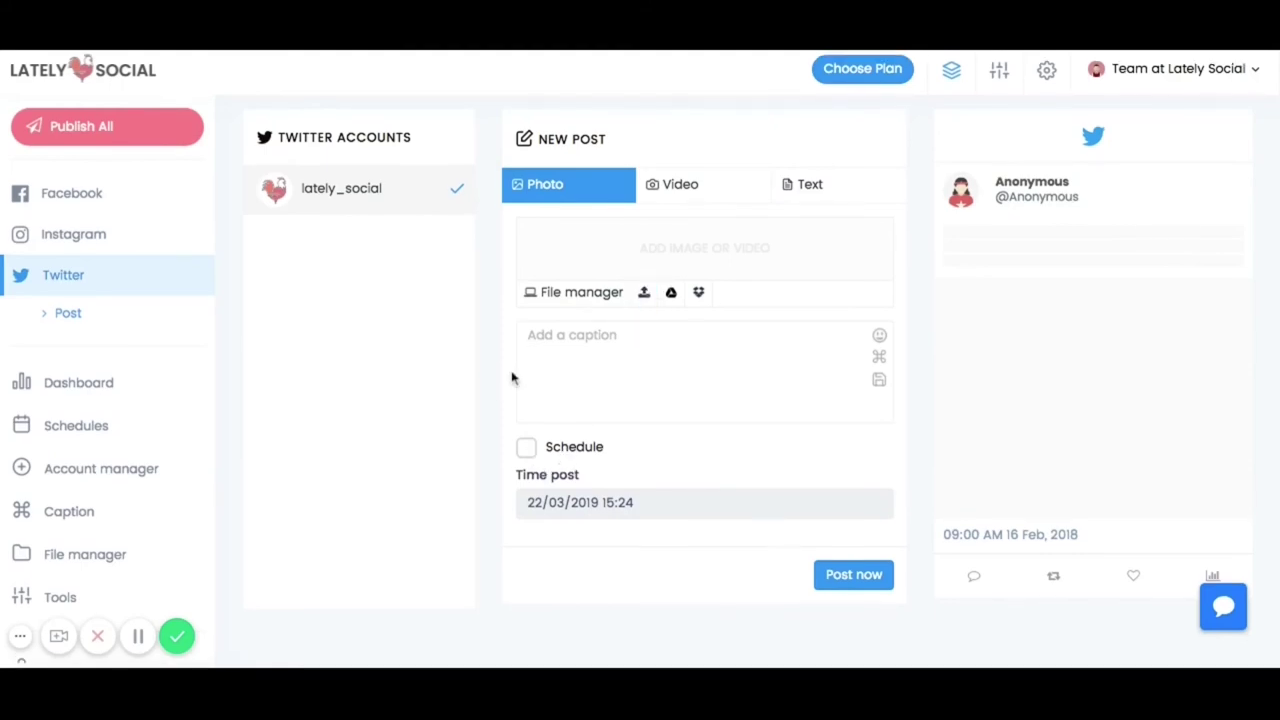
scroll(191, 440, down, 3)
Step: Check the dashboard's Instagram stats, then Twitter's: 6 succeeded, 0 failed, 6 completed
click(80, 209)
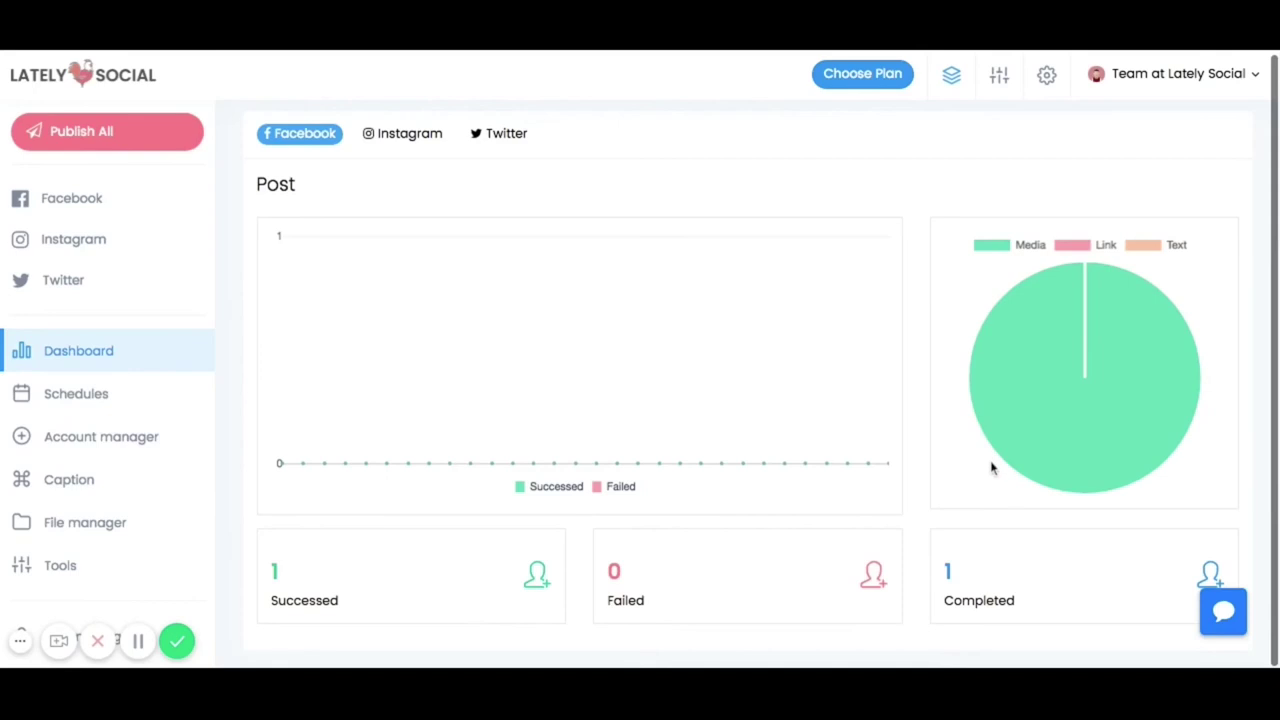
click(406, 145)
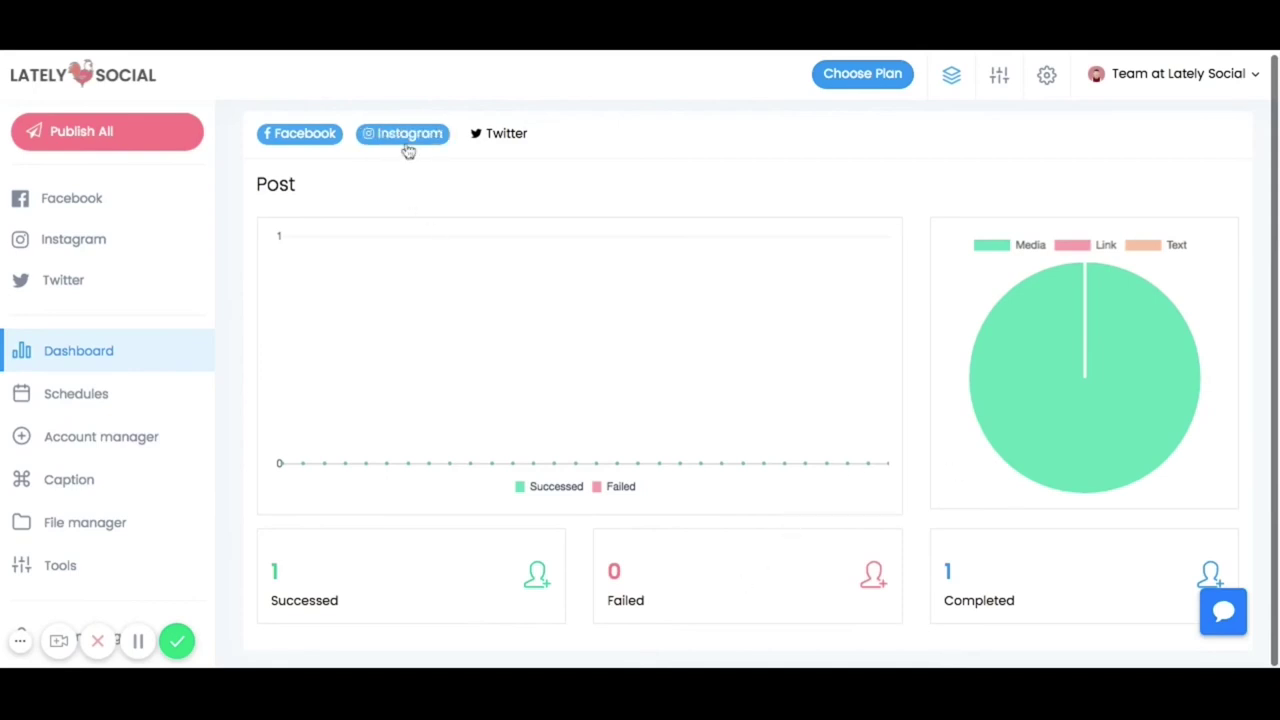
click(505, 140)
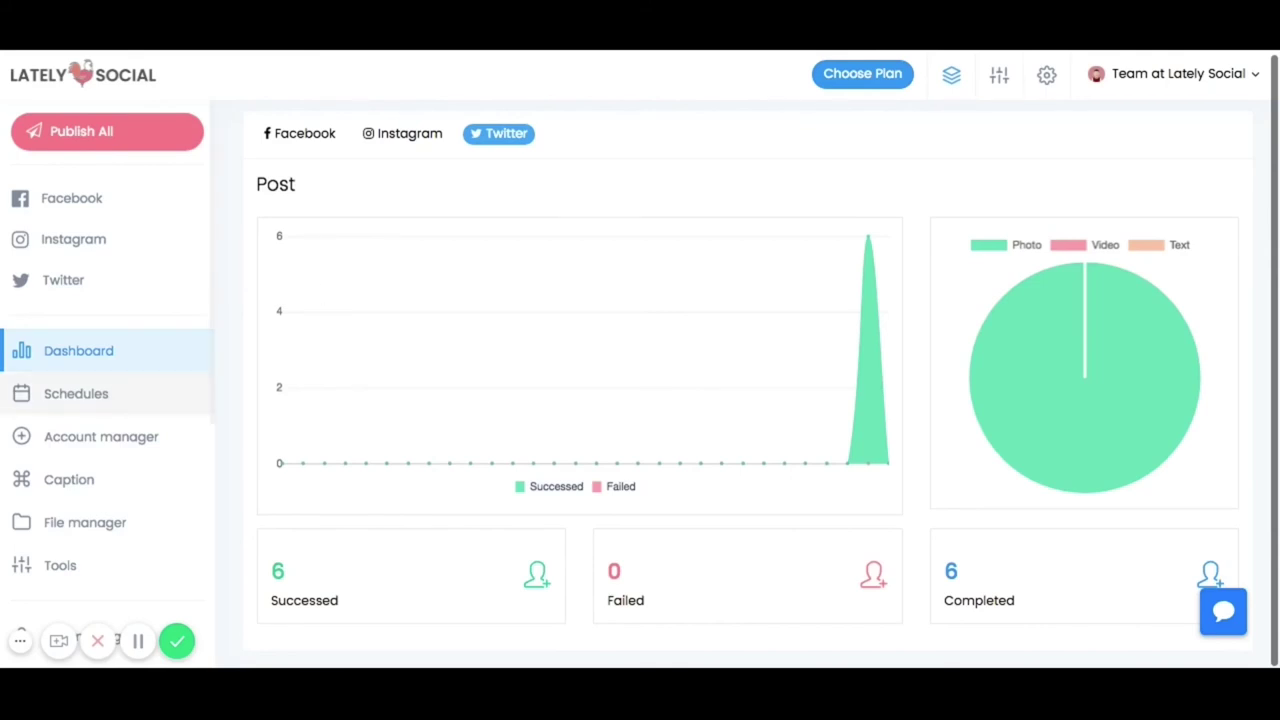
Step: Hide Facebook from the March 2019 calendar and select the Instagram auto post on the 23rd
click(76, 393)
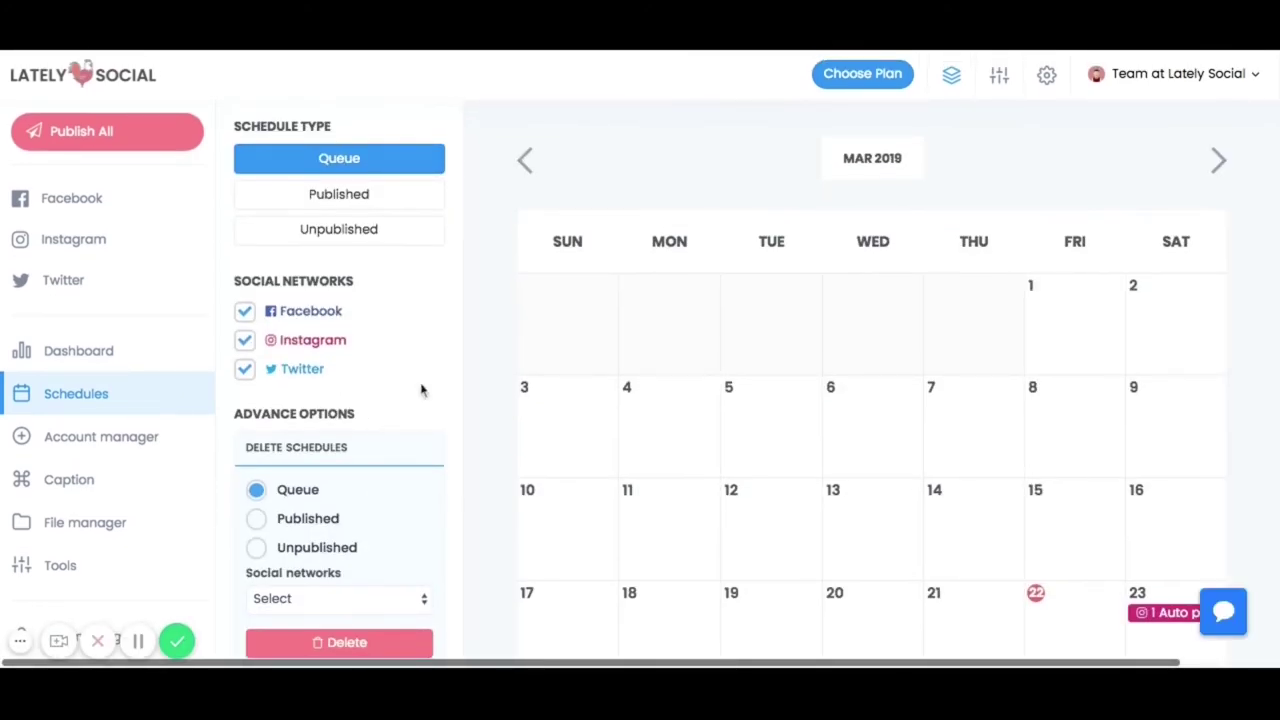
click(244, 314)
scroll(1195, 515, down, 3)
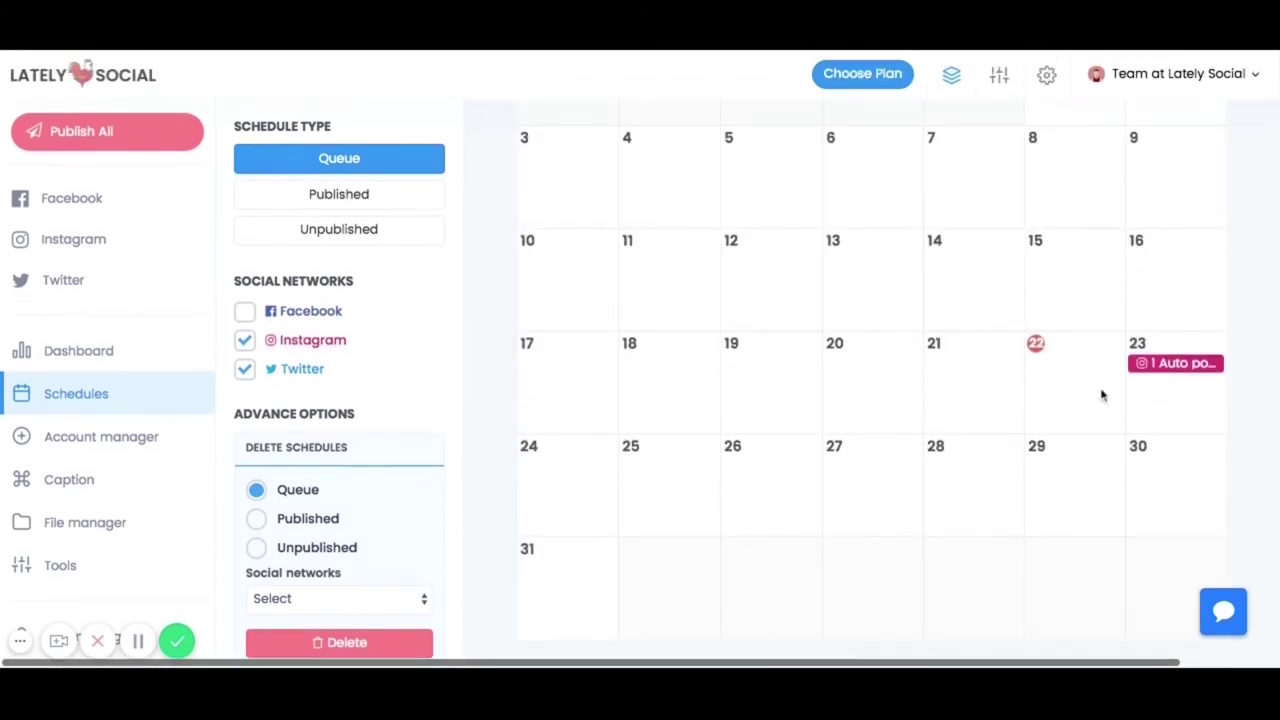
click(1166, 365)
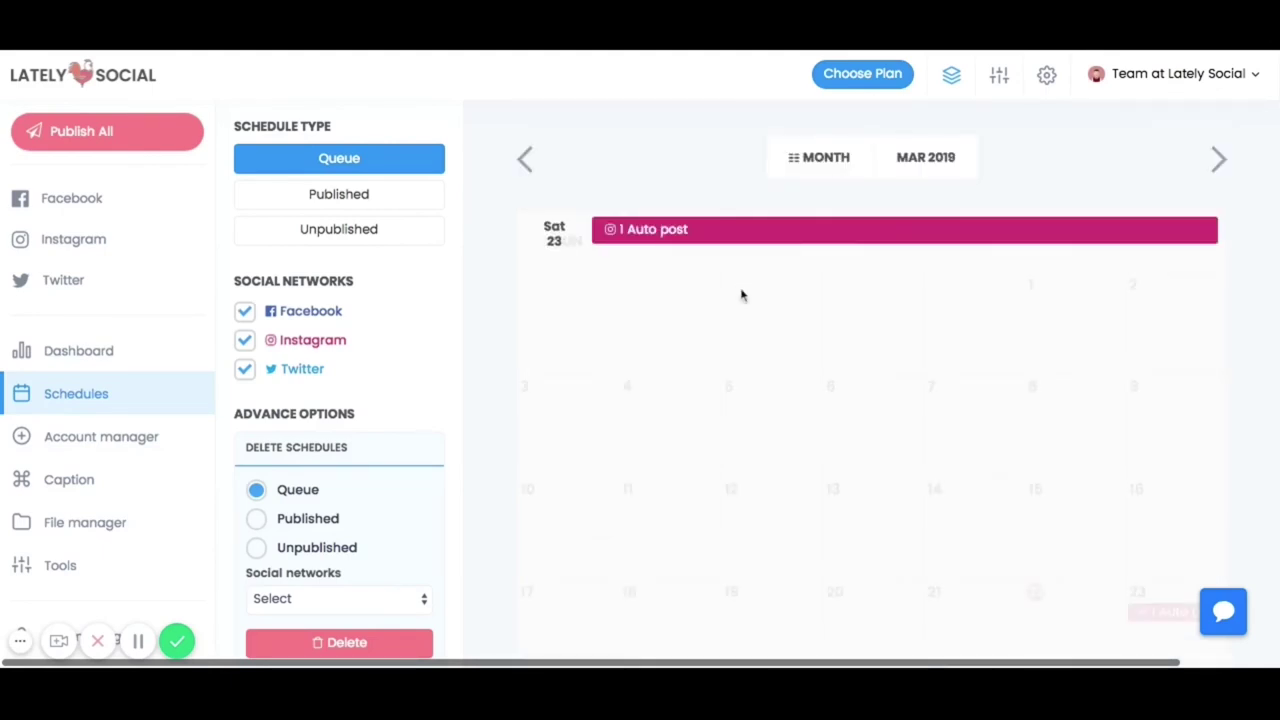
Step: Edit the queued Instagram post from the Instagram Queue, scheduled for 23/03/2019 03:24
click(657, 232)
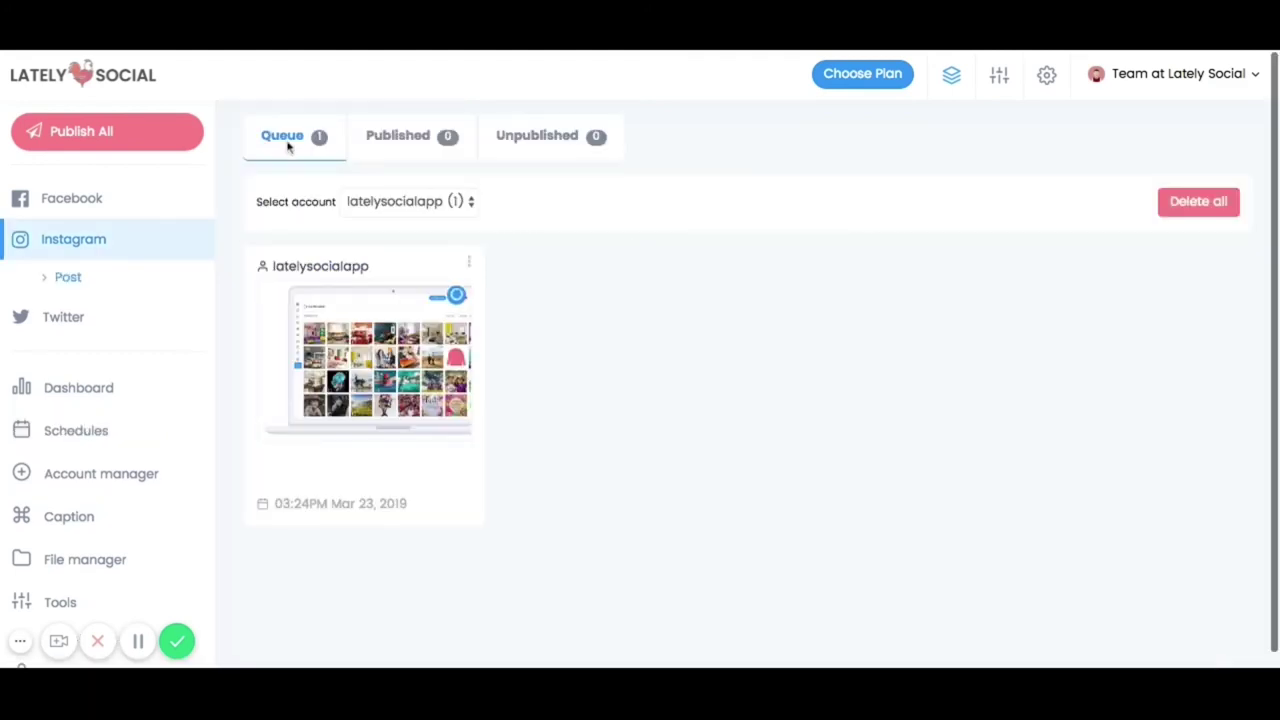
click(469, 263)
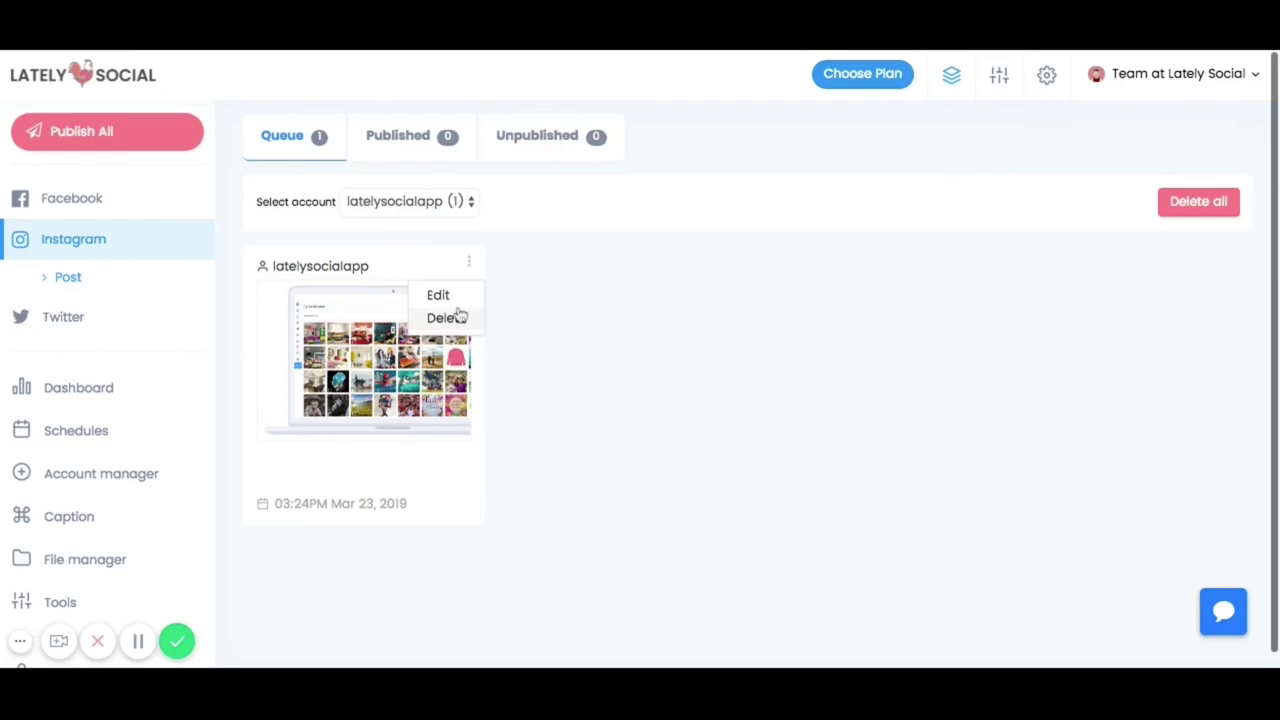
click(455, 300)
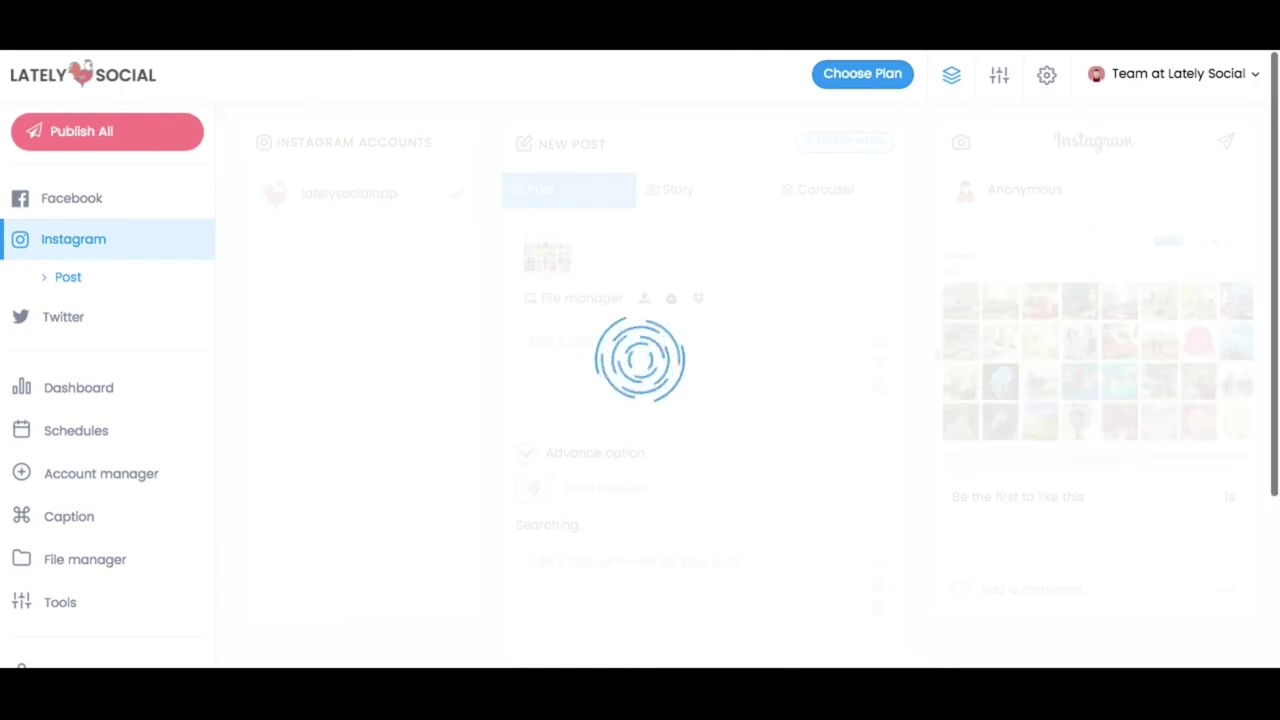
scroll(126, 325, down, 5)
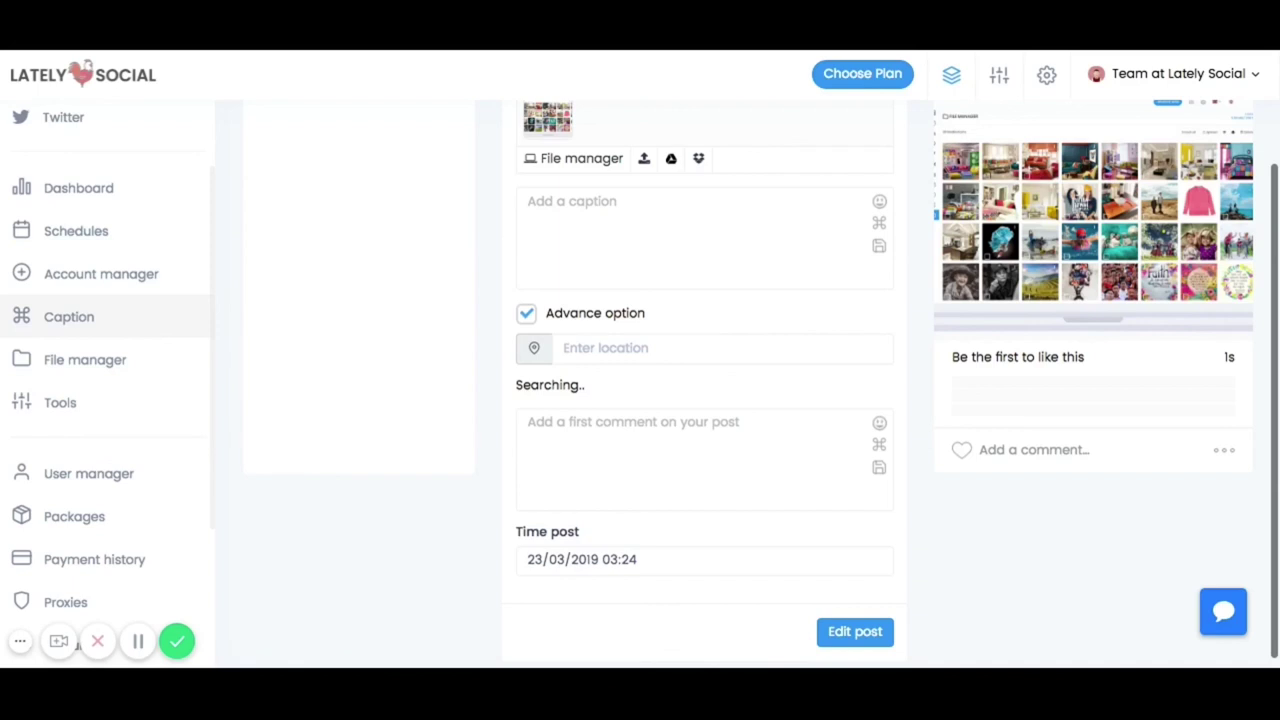
Step: Start a new saved caption from the Caption page with Add new
click(69, 316)
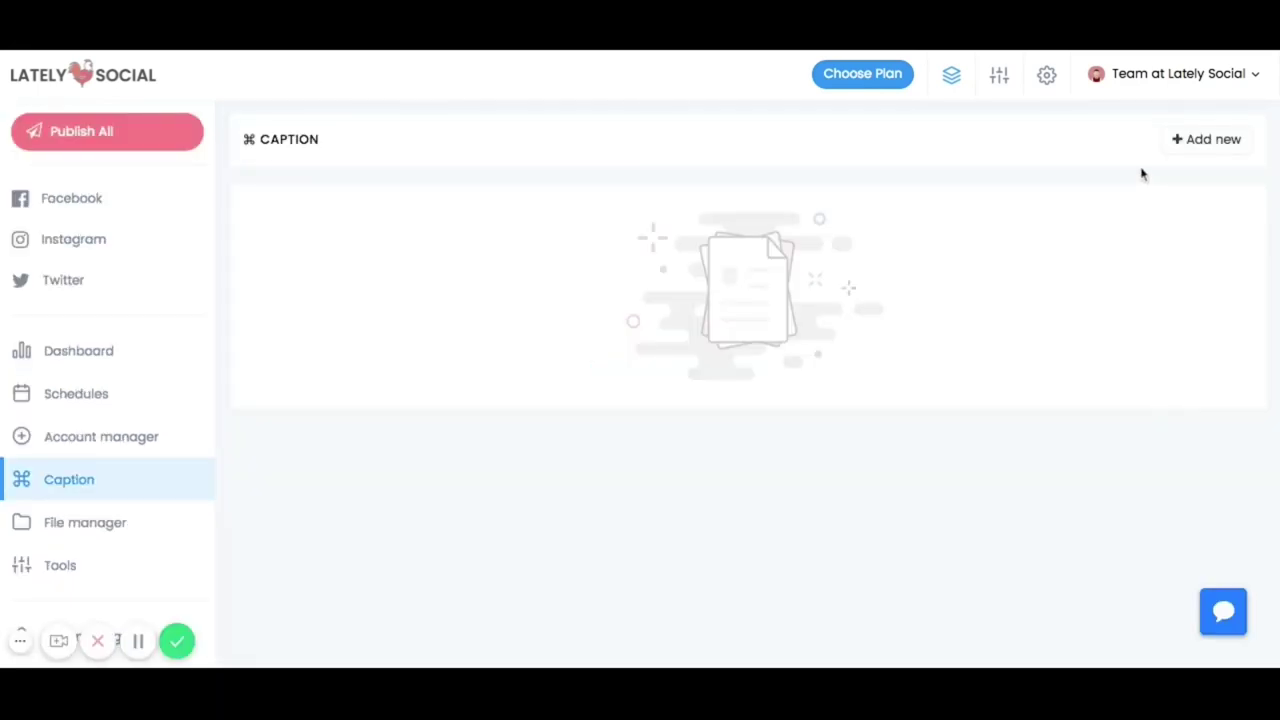
click(1188, 141)
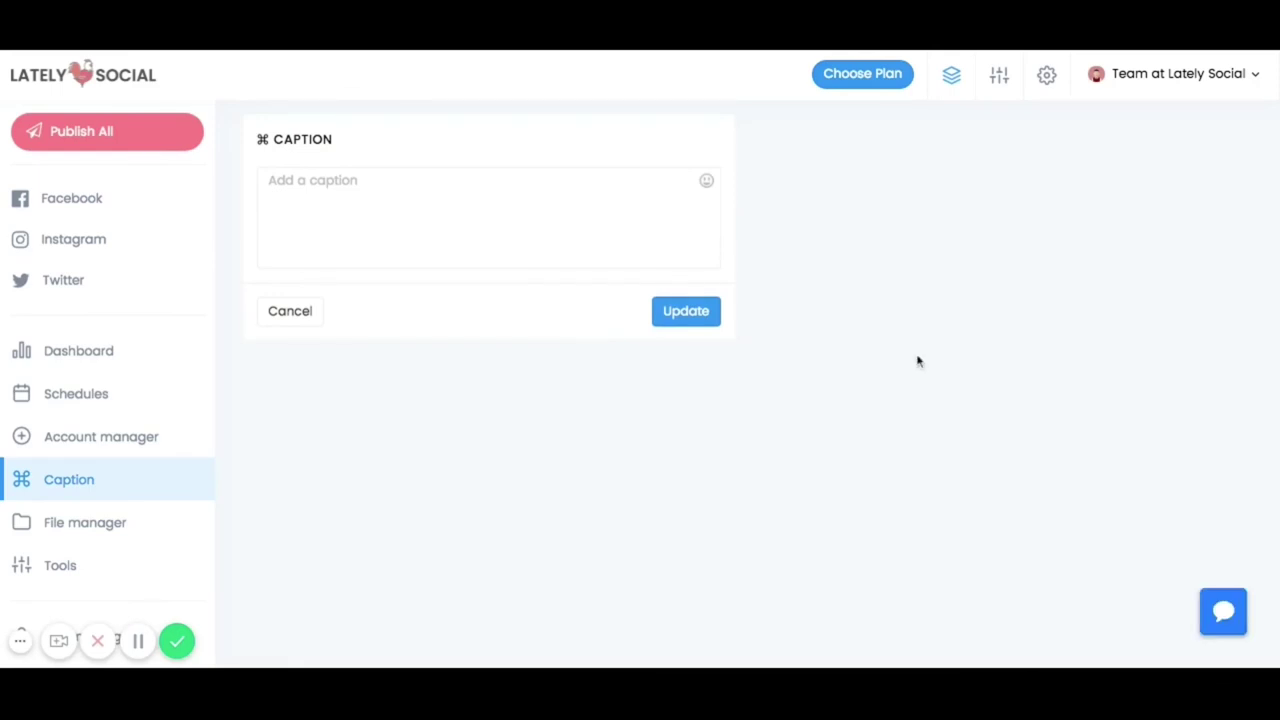
scroll(112, 202, down, 3)
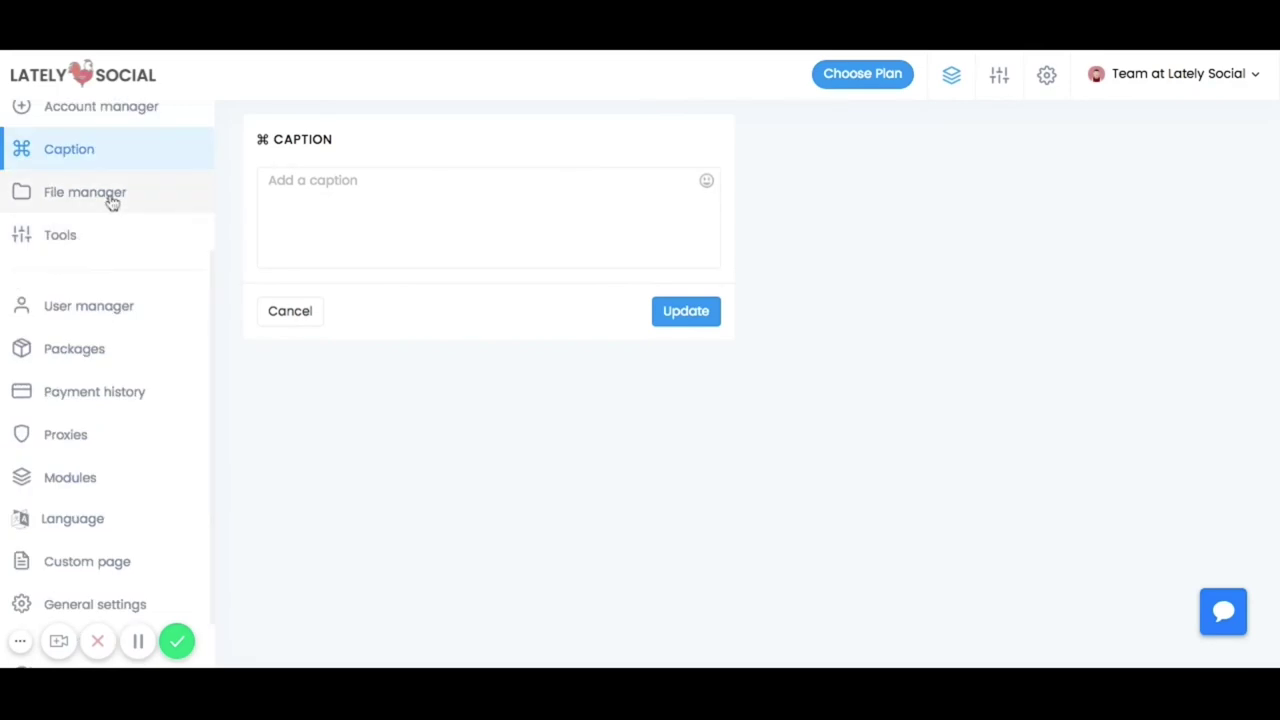
Step: Delete the rose and tree photos in File manager, leaving 2 items, and check storage usage
click(85, 192)
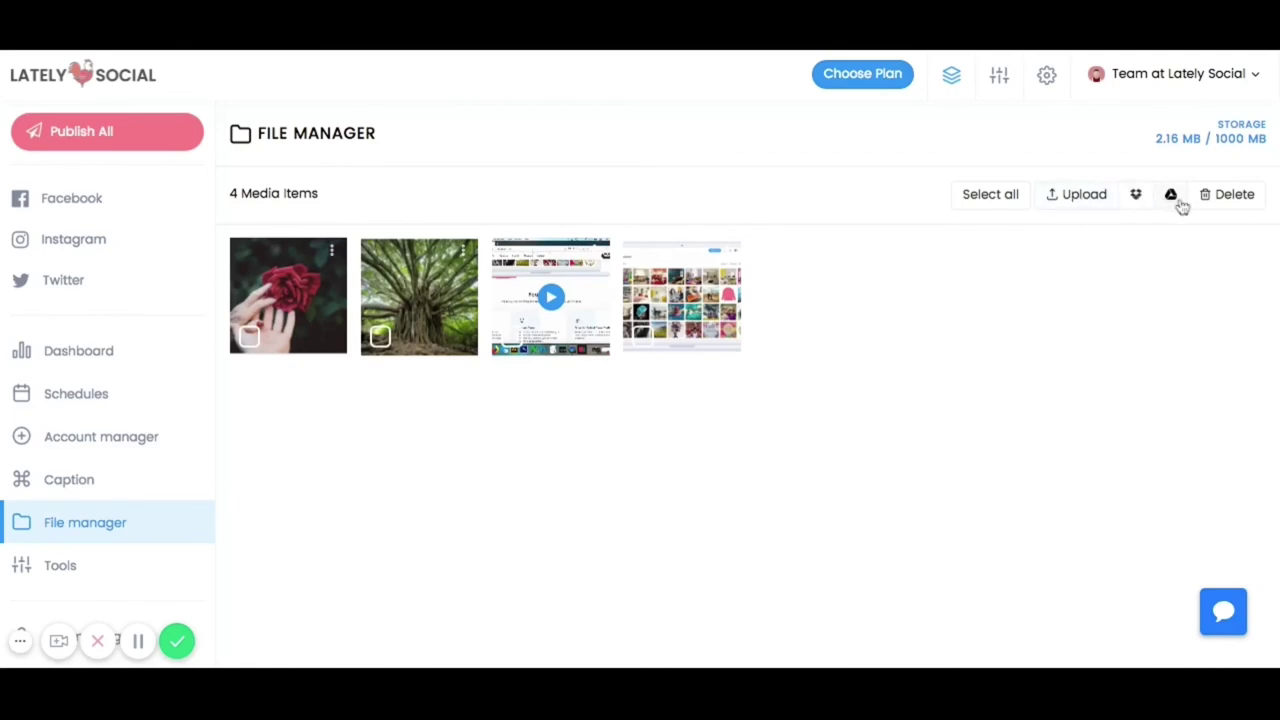
click(990, 195)
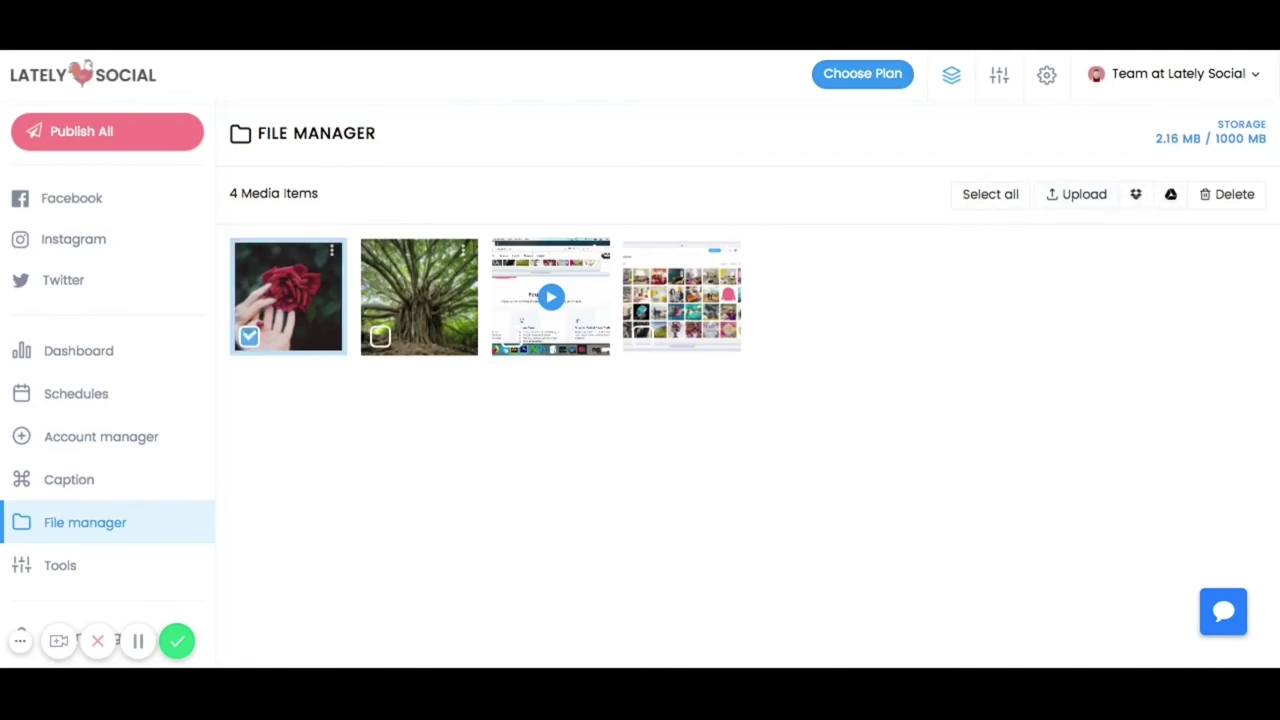
click(380, 337)
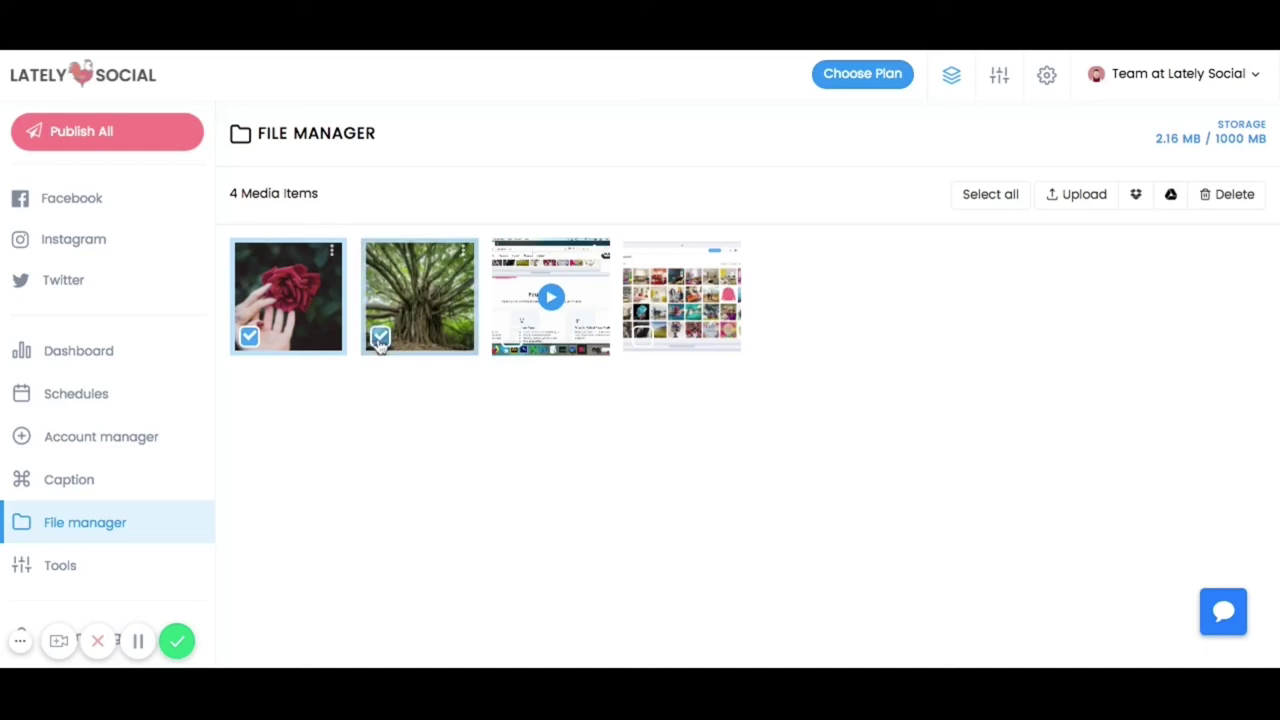
click(1234, 195)
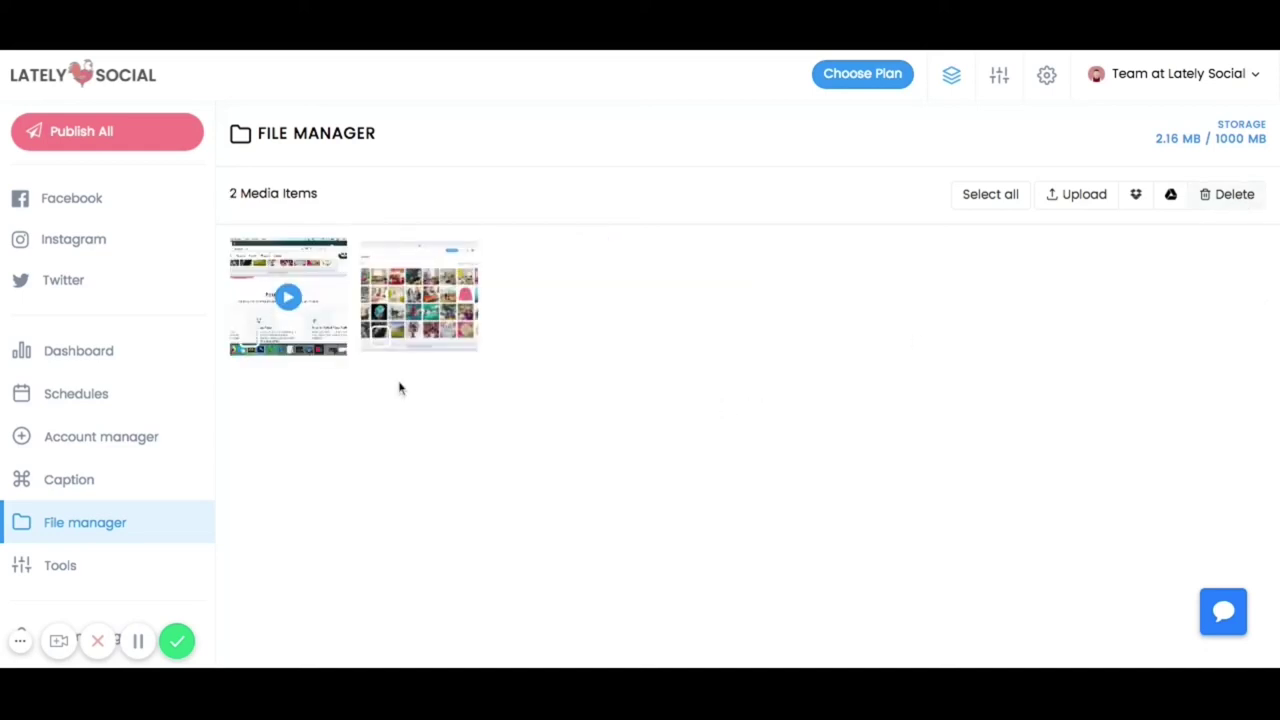
drag(1157, 133, 1262, 139)
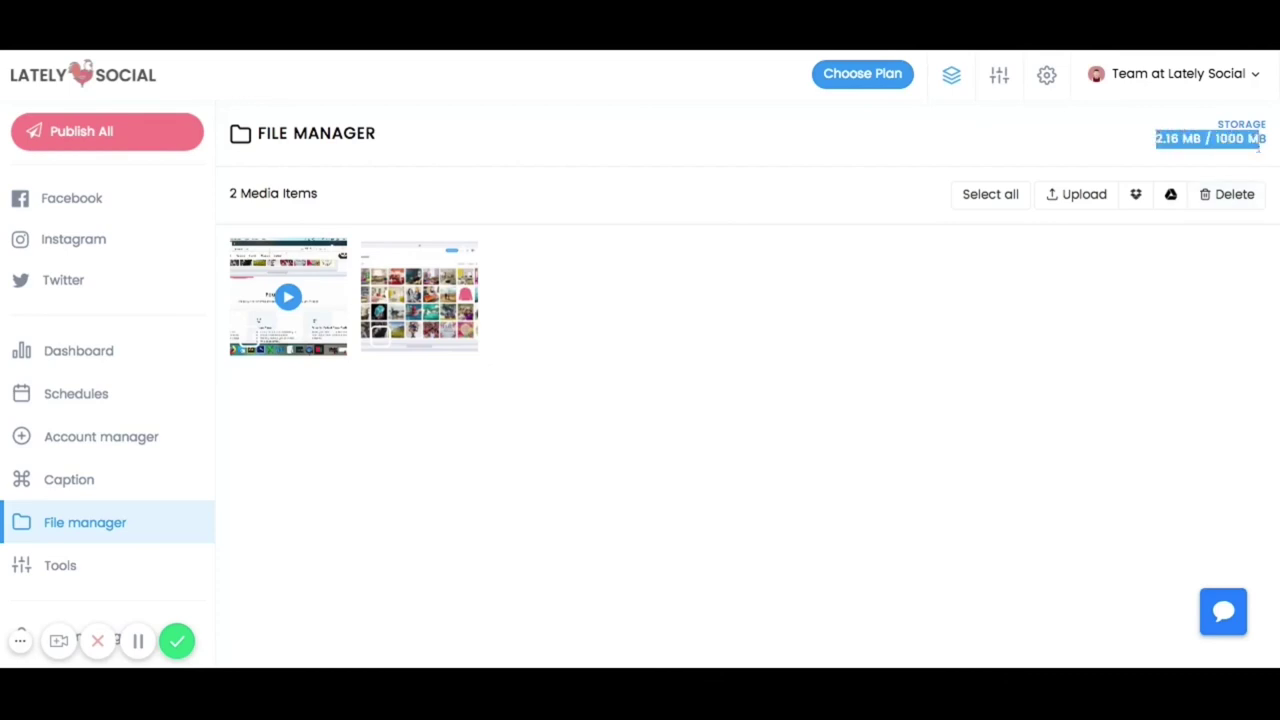
click(1160, 370)
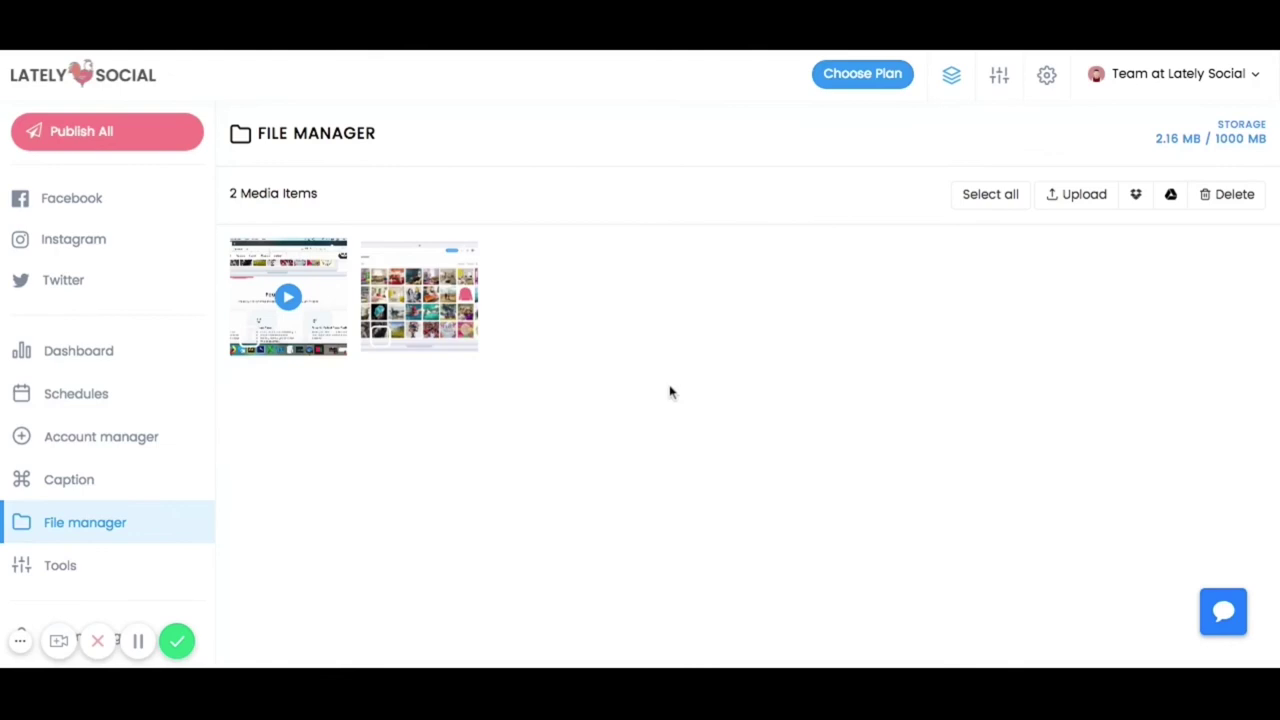
Step: Compare the pricing cards and choose the Personal Plan at USD 9 per month
click(845, 88)
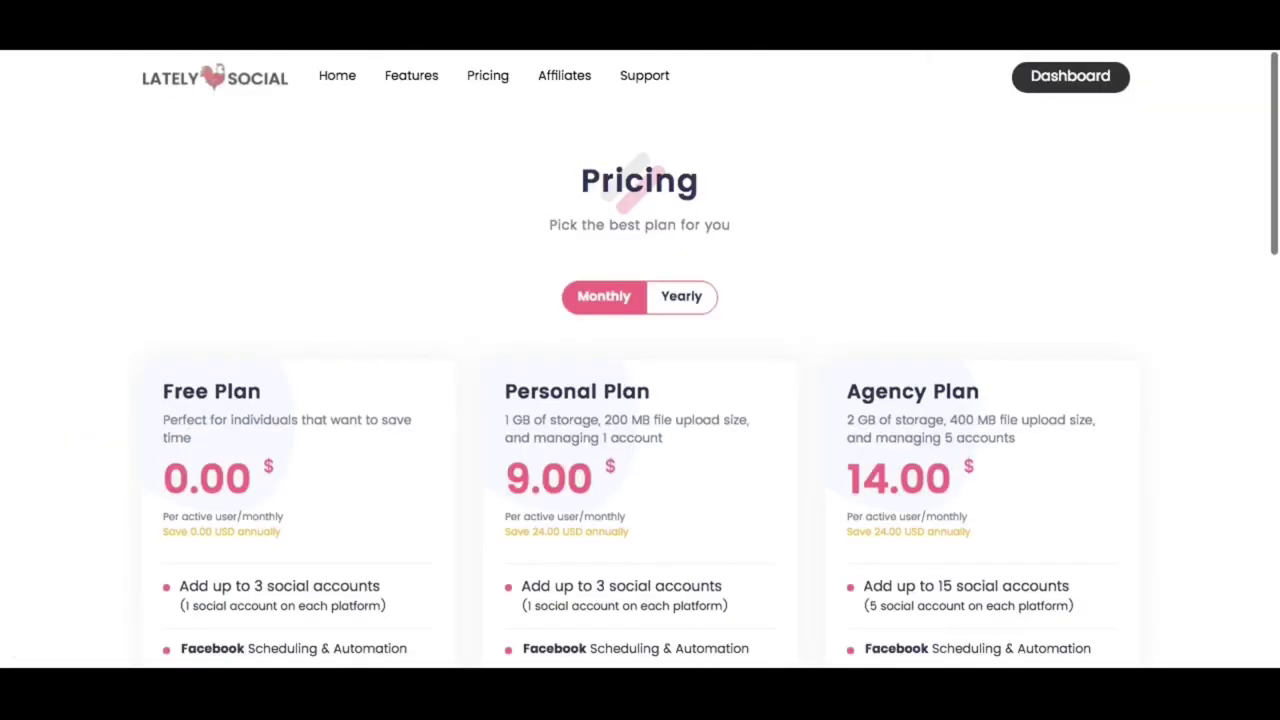
scroll(311, 334, down, 2)
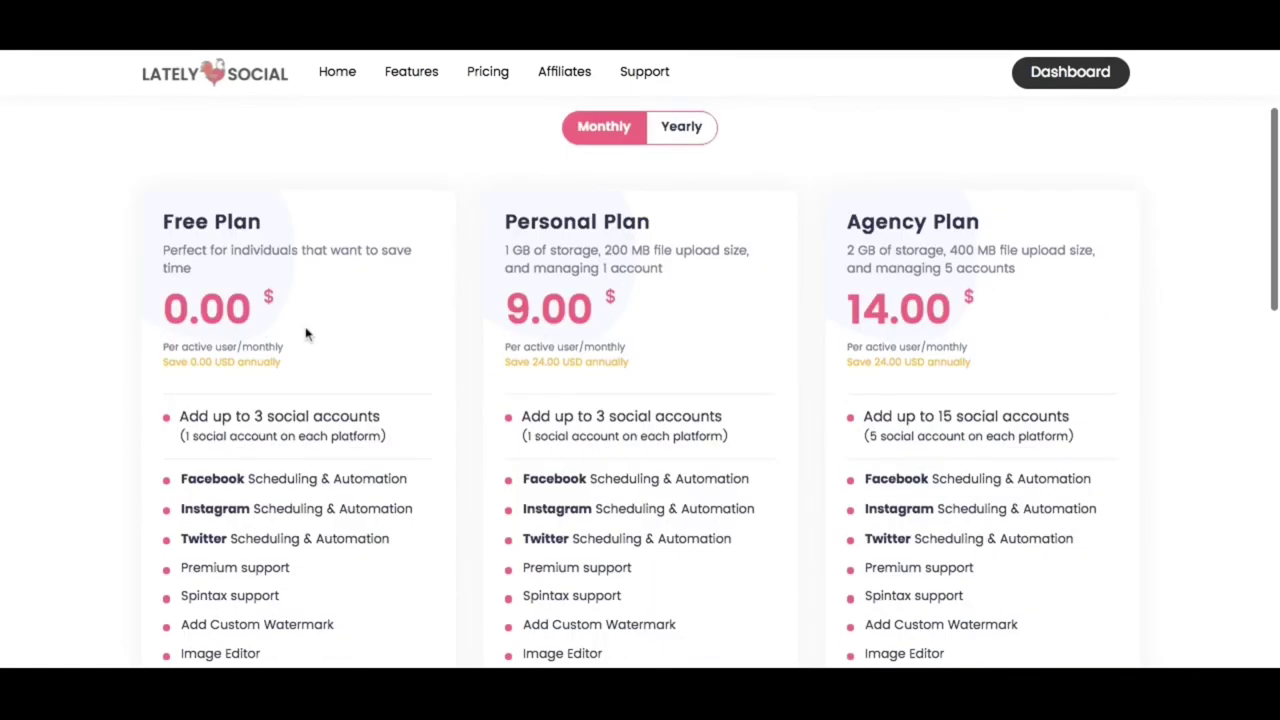
scroll(130, 398, down, 3)
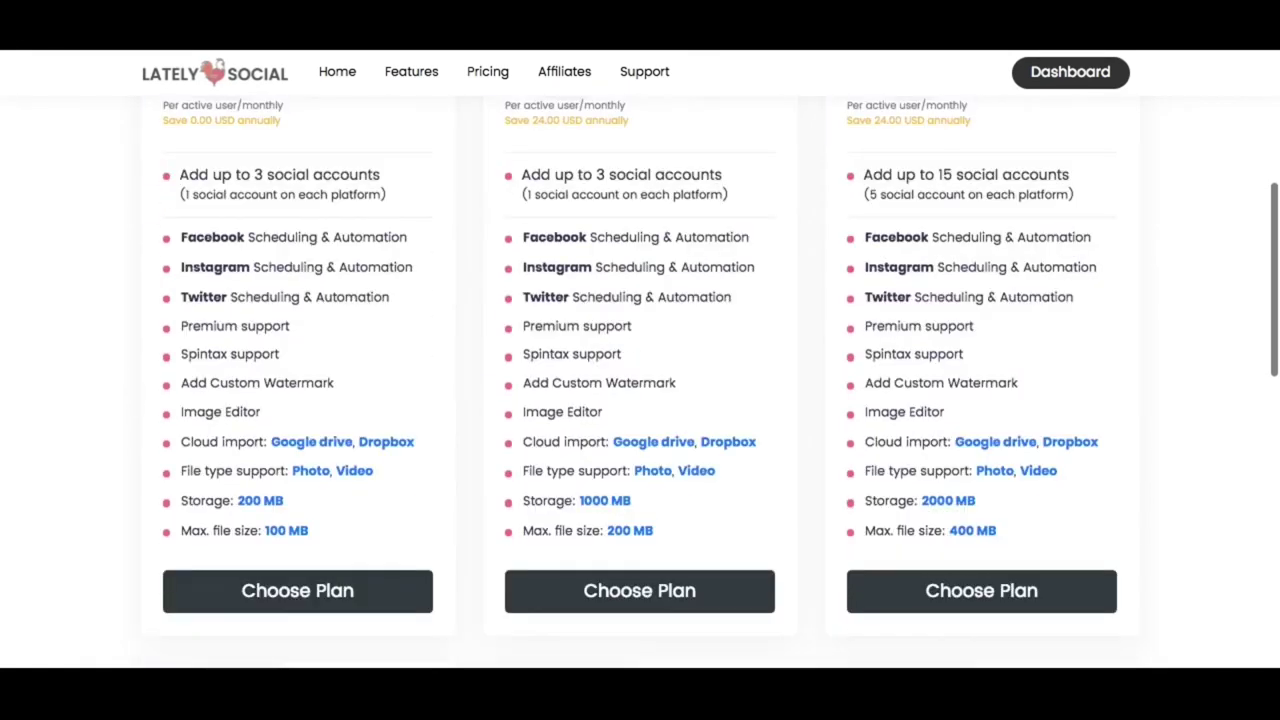
scroll(640, 380, up, 4)
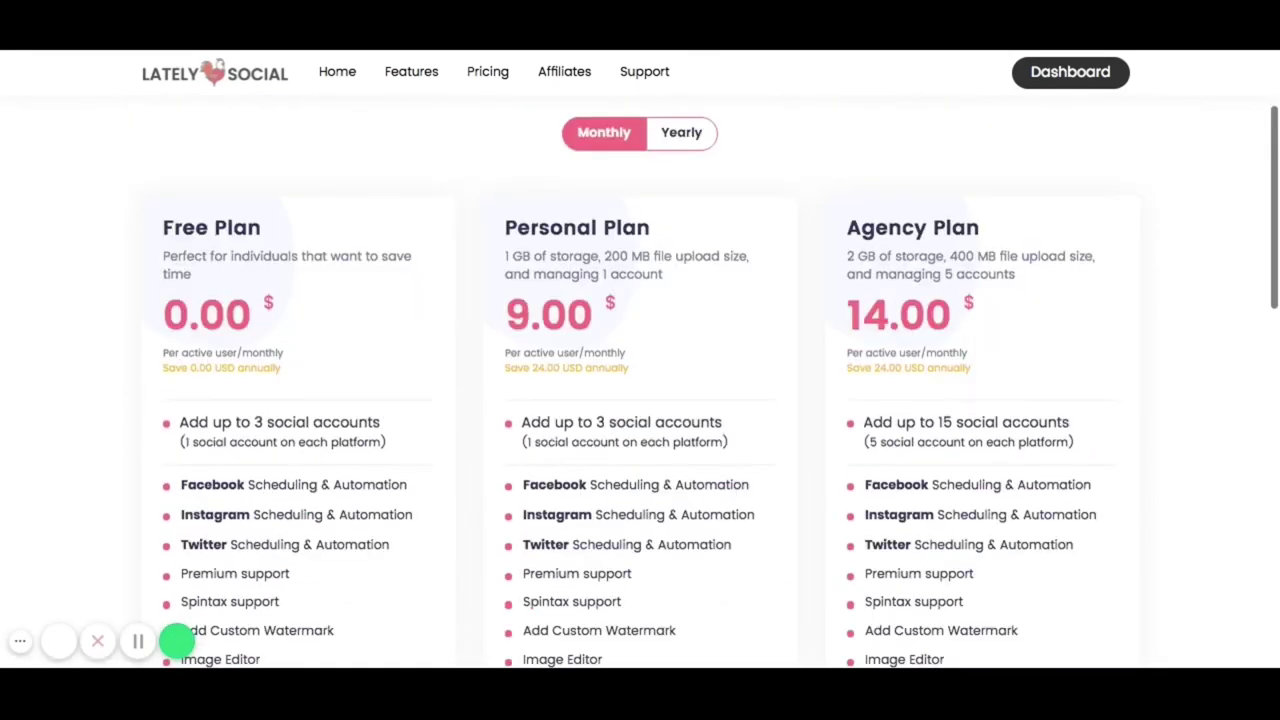
scroll(640, 400, down, 3)
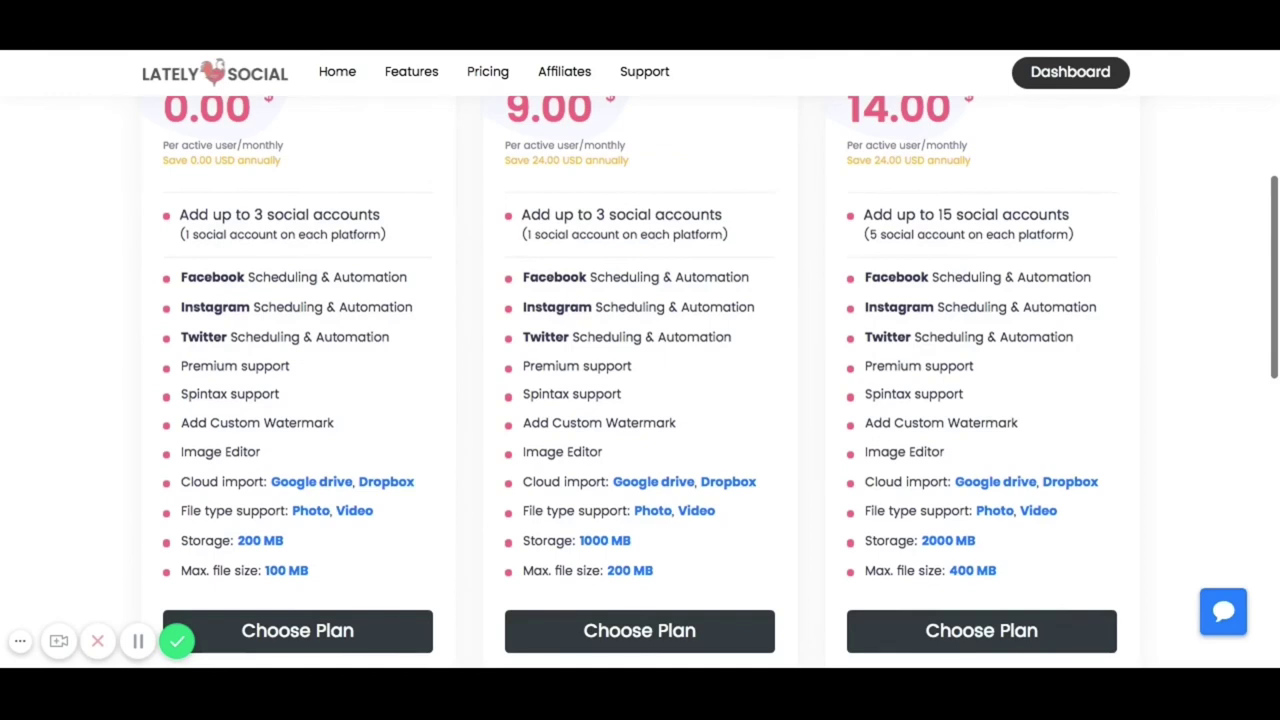
click(687, 636)
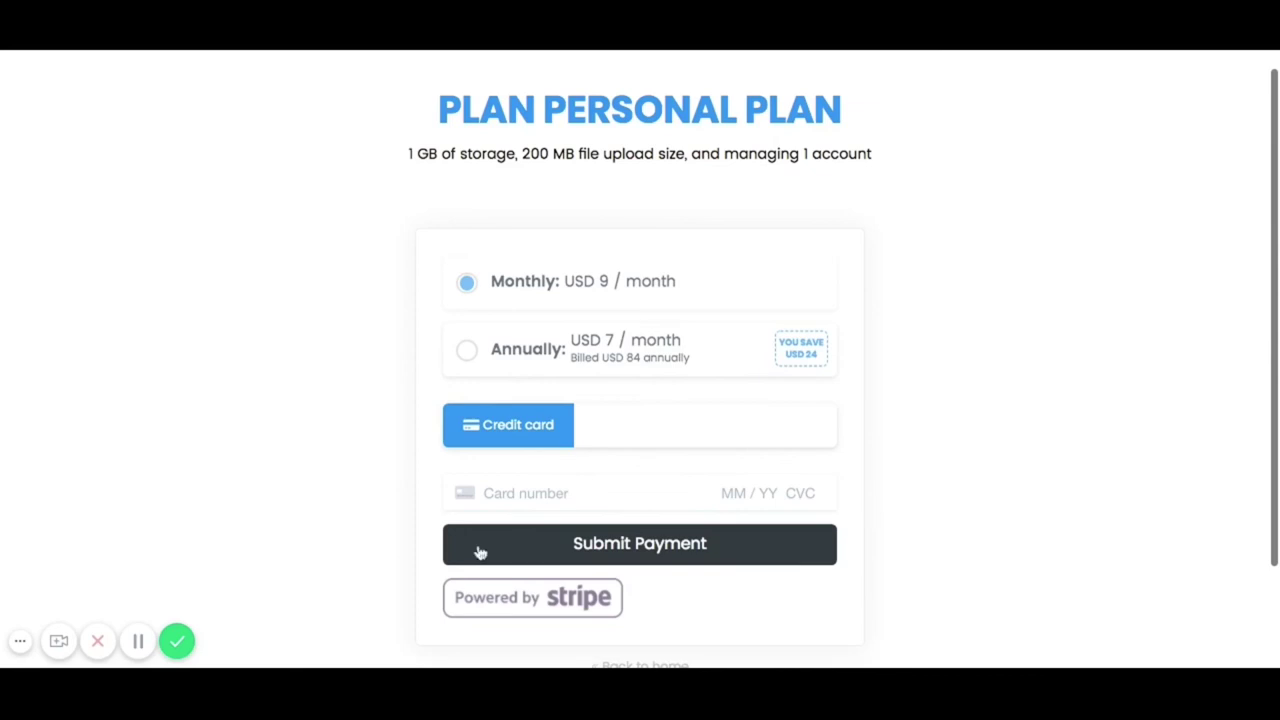
Step: Leave the Personal Plan checkout for the home page via Back to home
scroll(308, 270, down, 1)
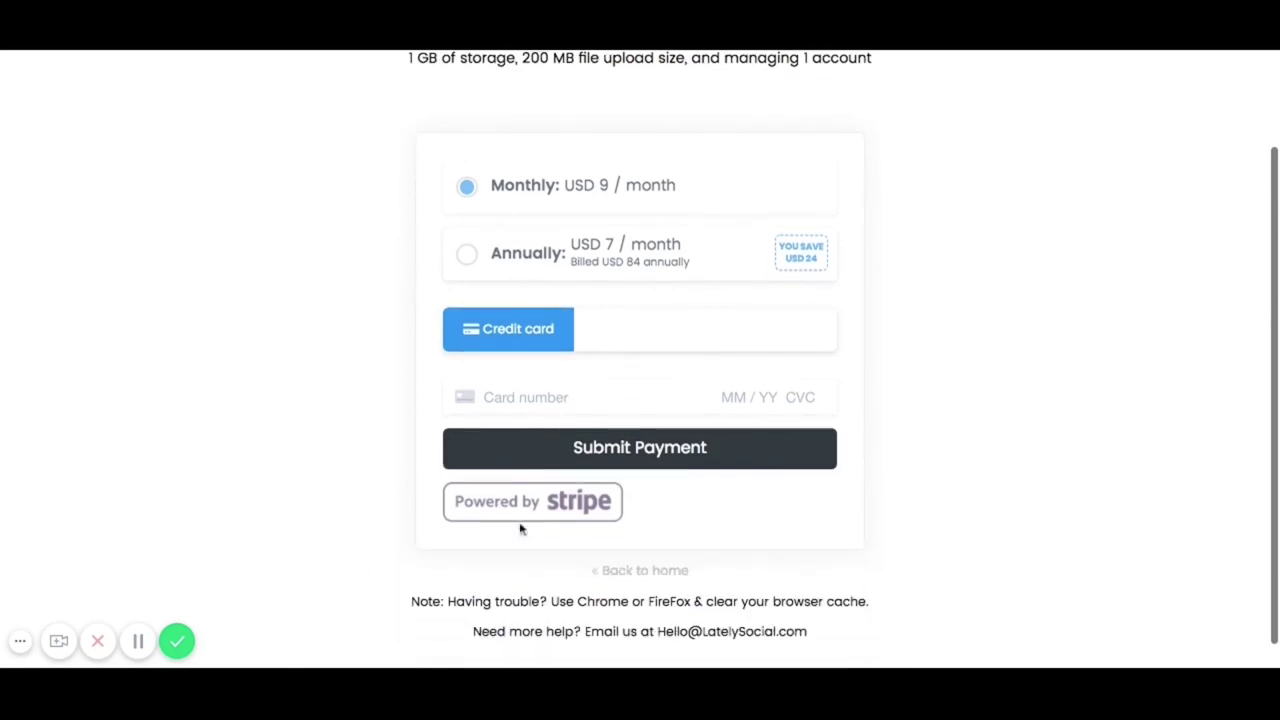
click(603, 571)
click(1066, 80)
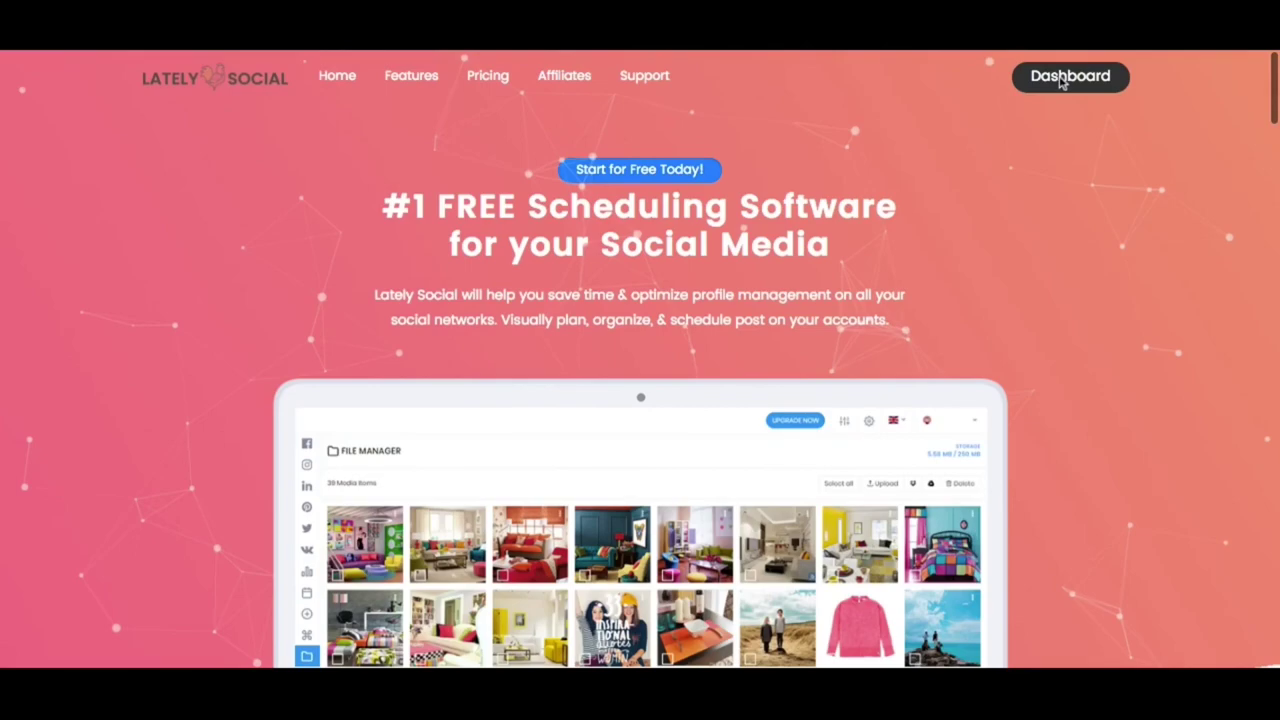